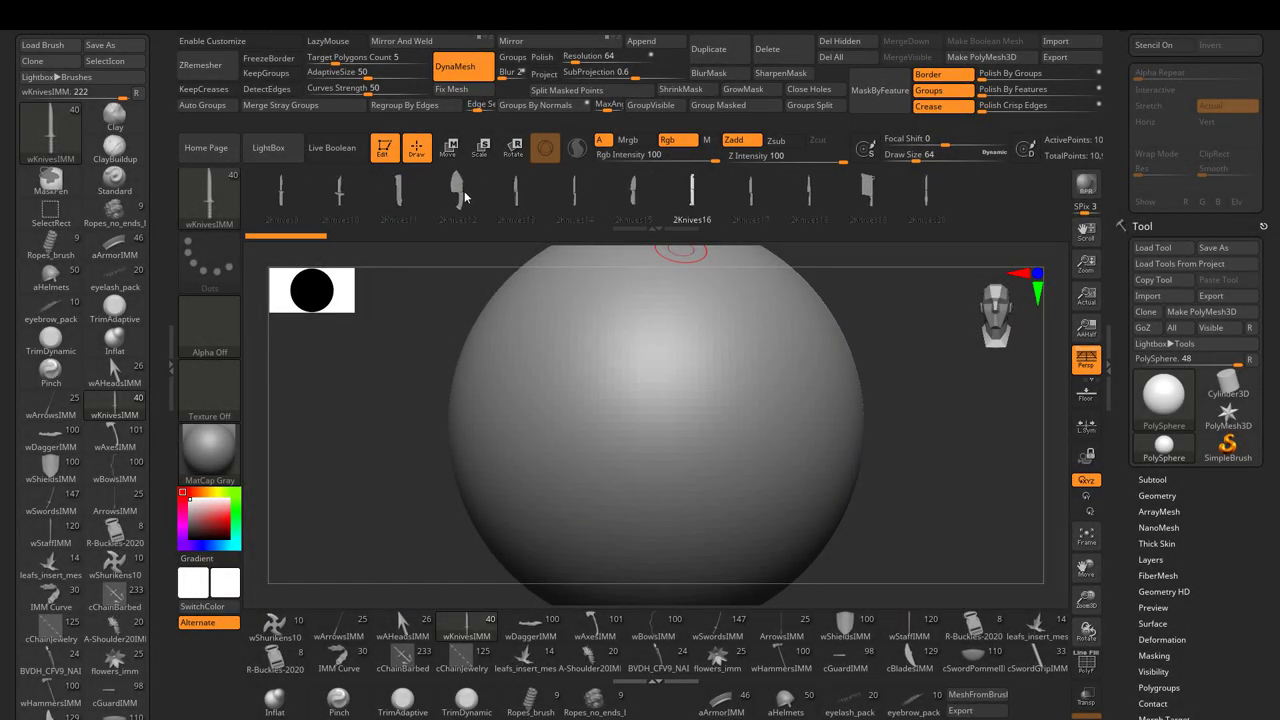
# Insert mirrored cleaver and knife meshes on the front and sides of the sphere with the wKnivesIMM brush
pyautogui.moveTo(633, 377)
pyautogui.mouseDown()
pyautogui.moveTo(663, 437)
pyautogui.moveTo(726, 375)
pyautogui.mouseUp()
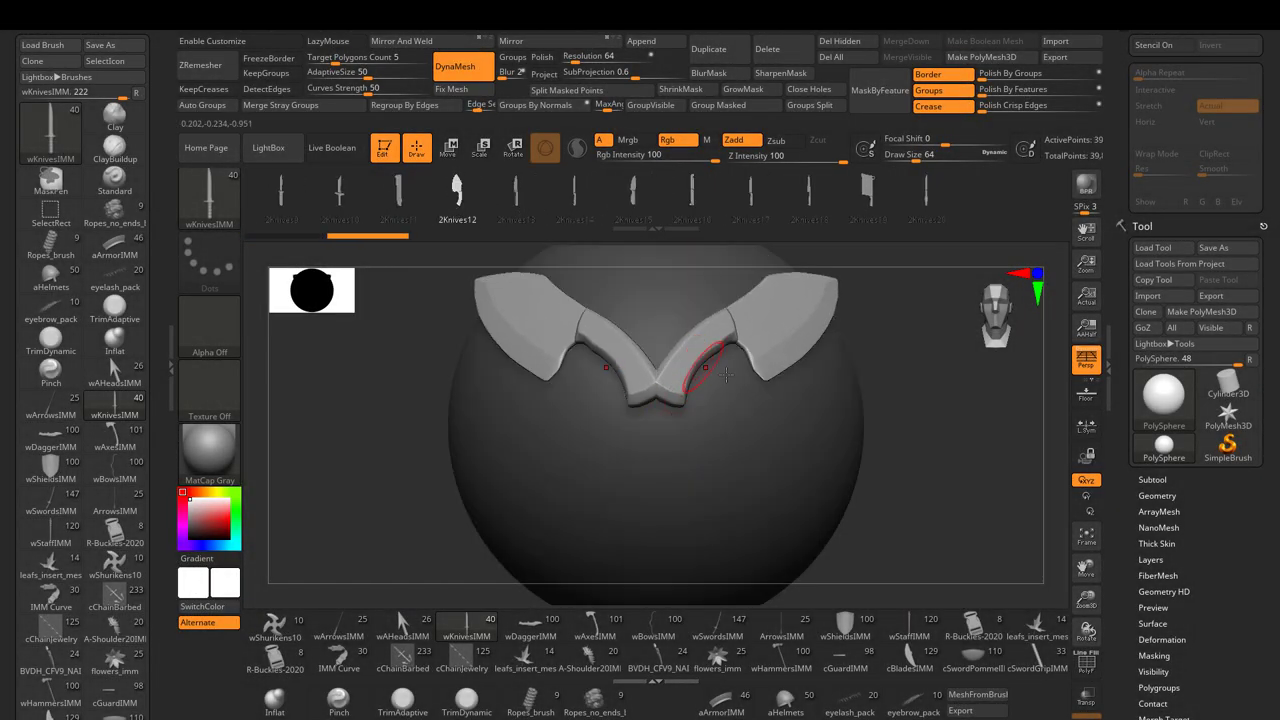
pyautogui.moveTo(876, 418)
pyautogui.mouseDown()
pyautogui.moveTo(837, 503)
pyautogui.moveTo(669, 445)
pyautogui.moveTo(693, 471)
pyautogui.mouseUp()
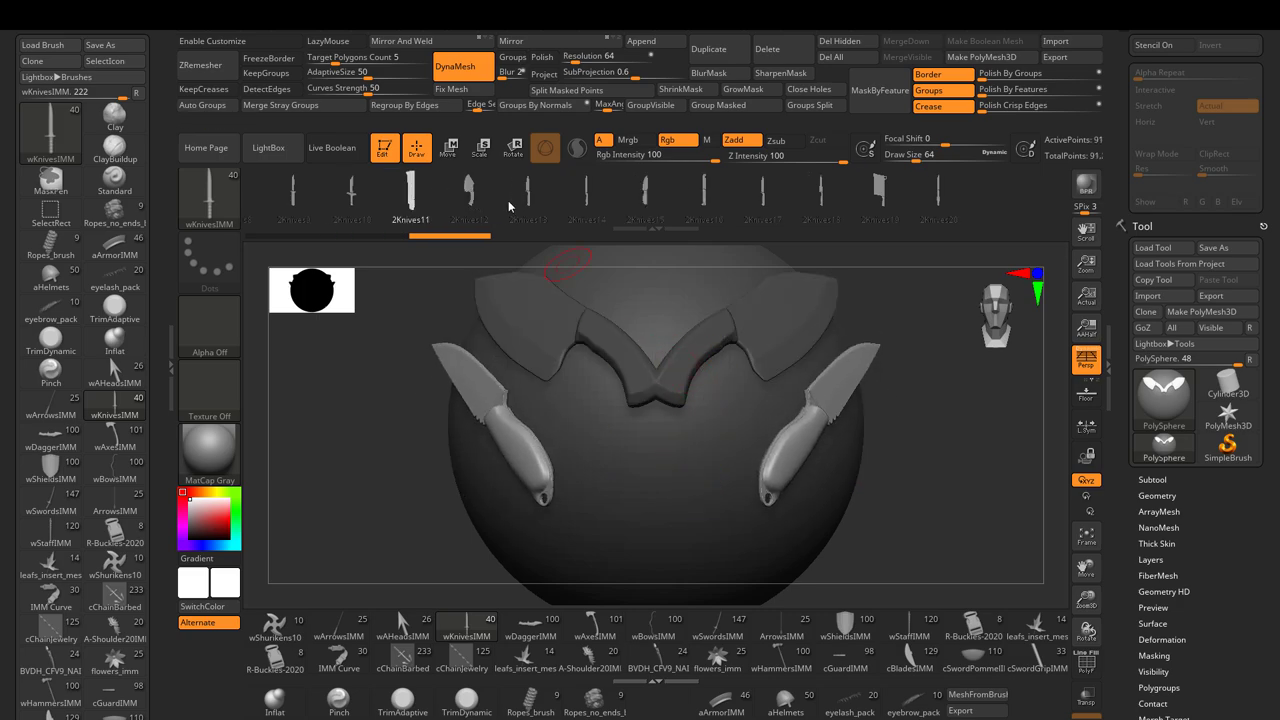
pyautogui.moveTo(635, 437); pyautogui.dragTo(729, 369)
pyautogui.moveTo(815, 412); pyautogui.dragTo(724, 466)
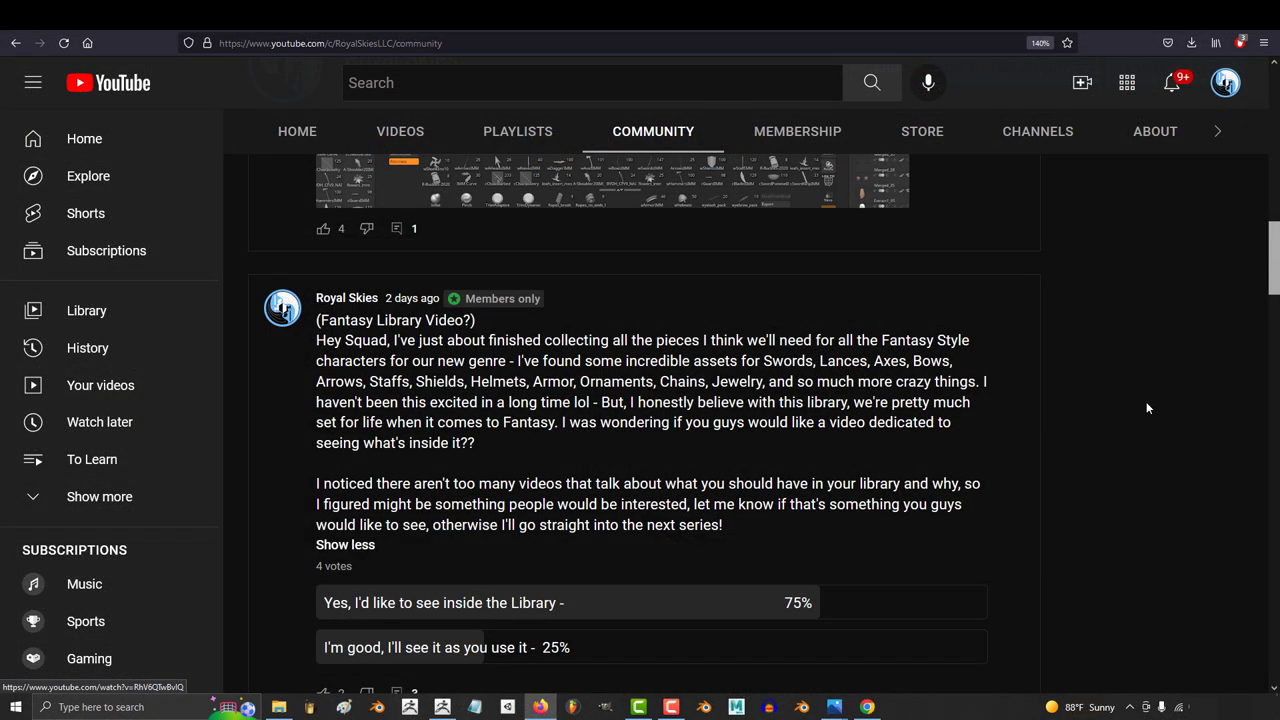
# Read through the Fantasy Library poll post on the channel's YouTube community page in the browser
pyautogui.scroll(-2, 1148, 428)
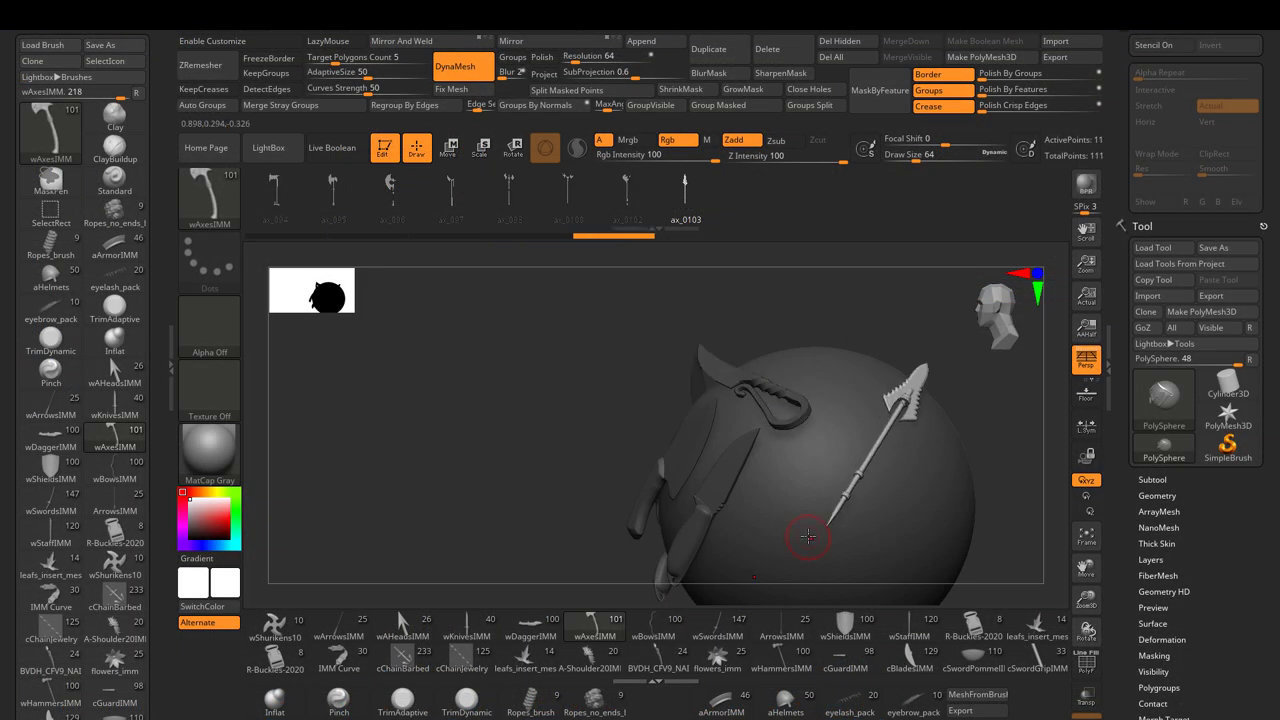
# In ZBrush, add several different axe meshes from the wAxesIMM brush across the side of the sphere
pyautogui.moveTo(814, 528); pyautogui.dragTo(690, 293)
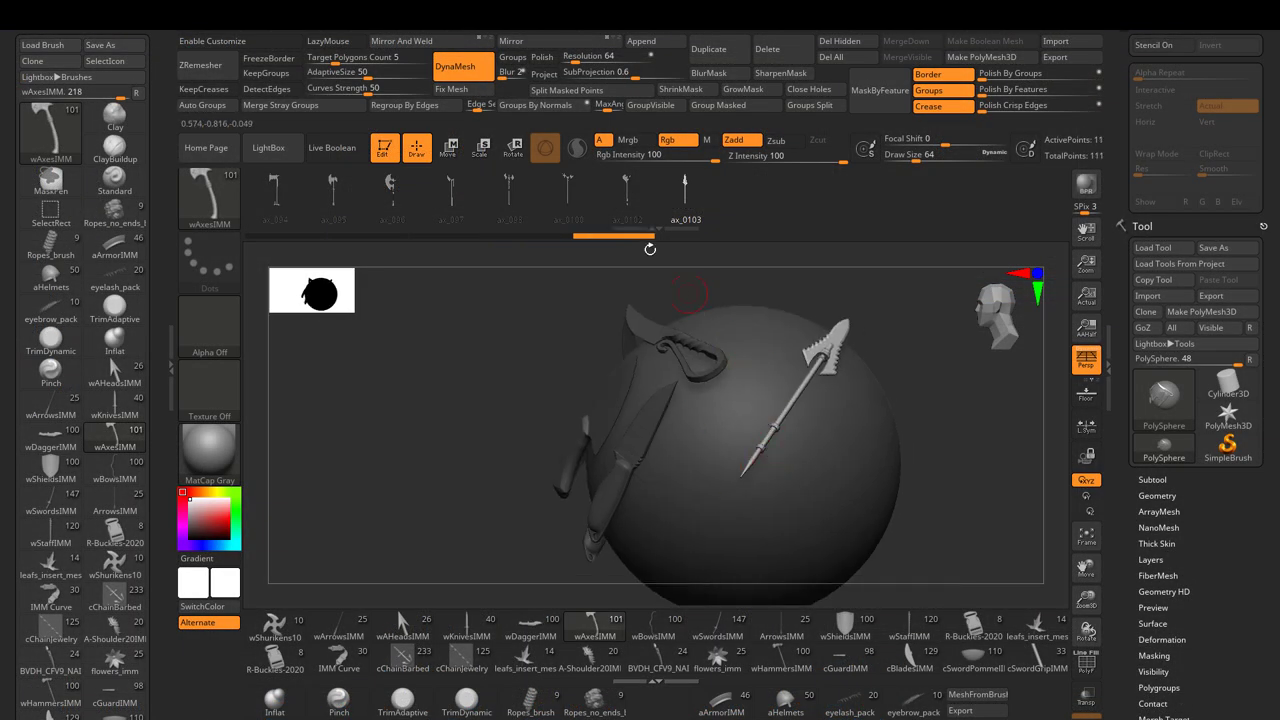
pyautogui.moveTo(814, 474); pyautogui.dragTo(700, 390)
pyautogui.click(451, 192)
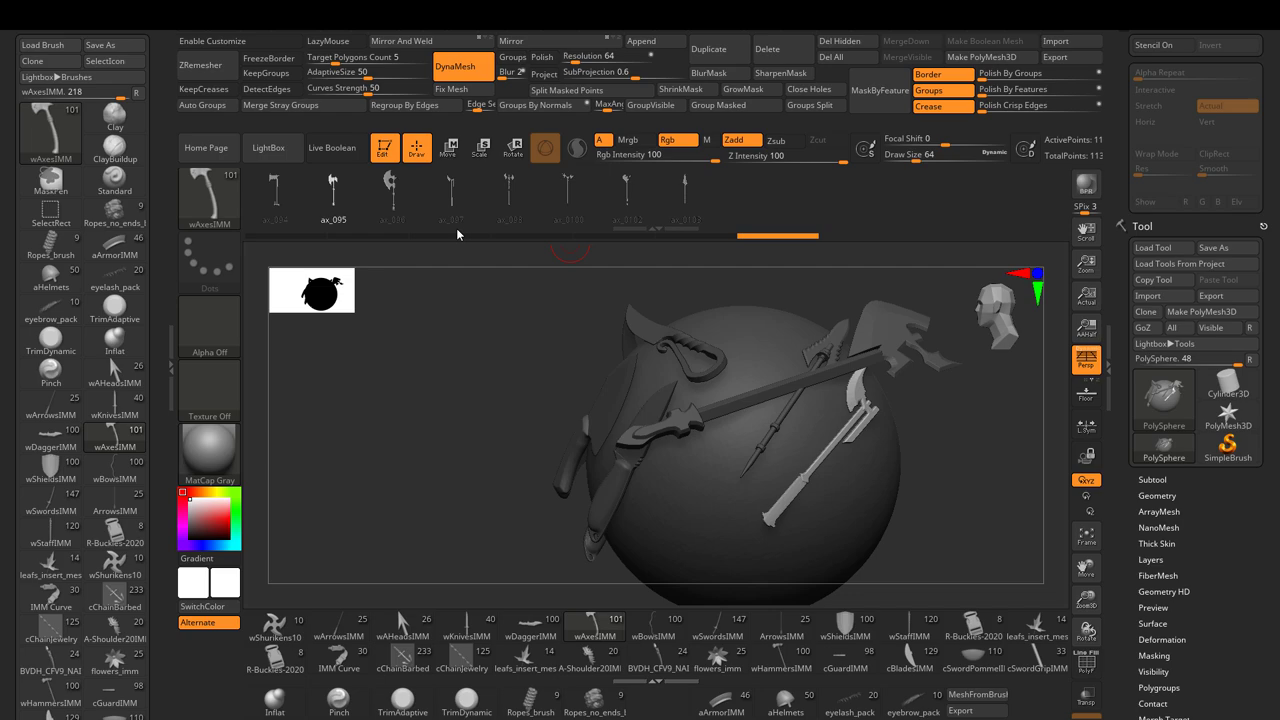
pyautogui.moveTo(756, 491); pyautogui.dragTo(650, 400)
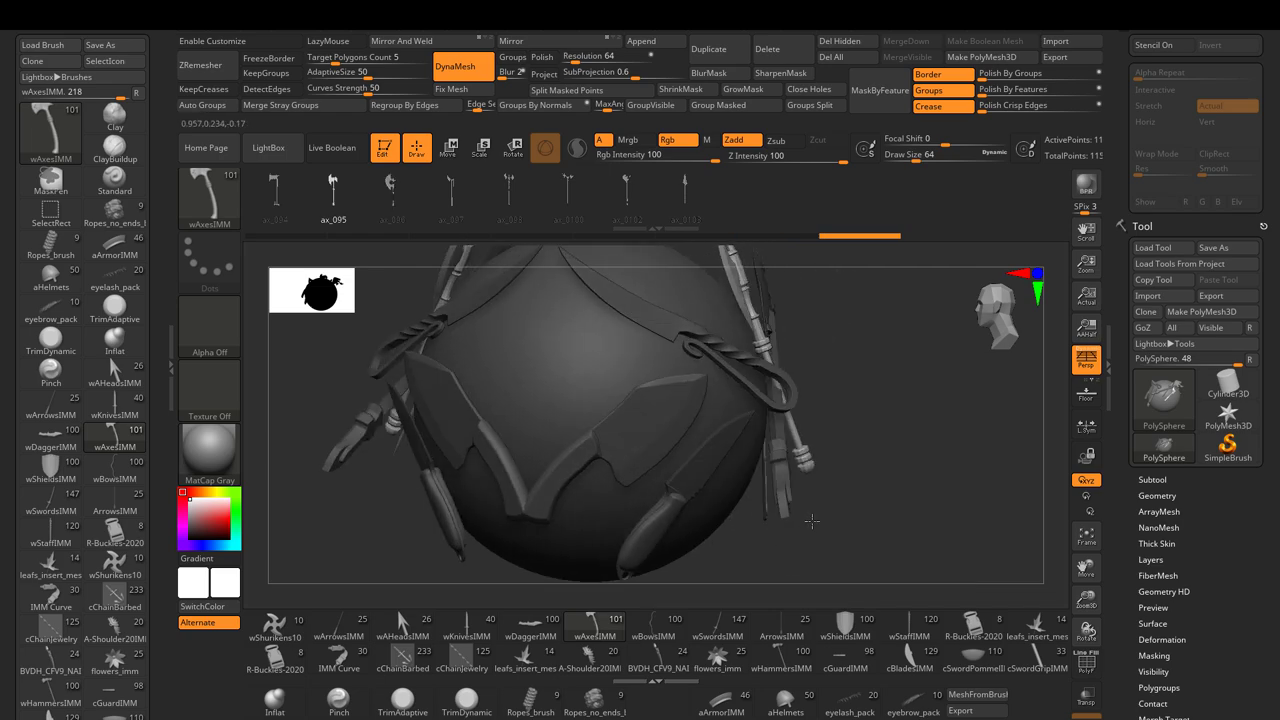
# Place bow meshes from the wBowsIMM brush on the sphere and undo the last insertion
pyautogui.click(653, 625)
pyautogui.moveTo(640, 480); pyautogui.dragTo(610, 409)
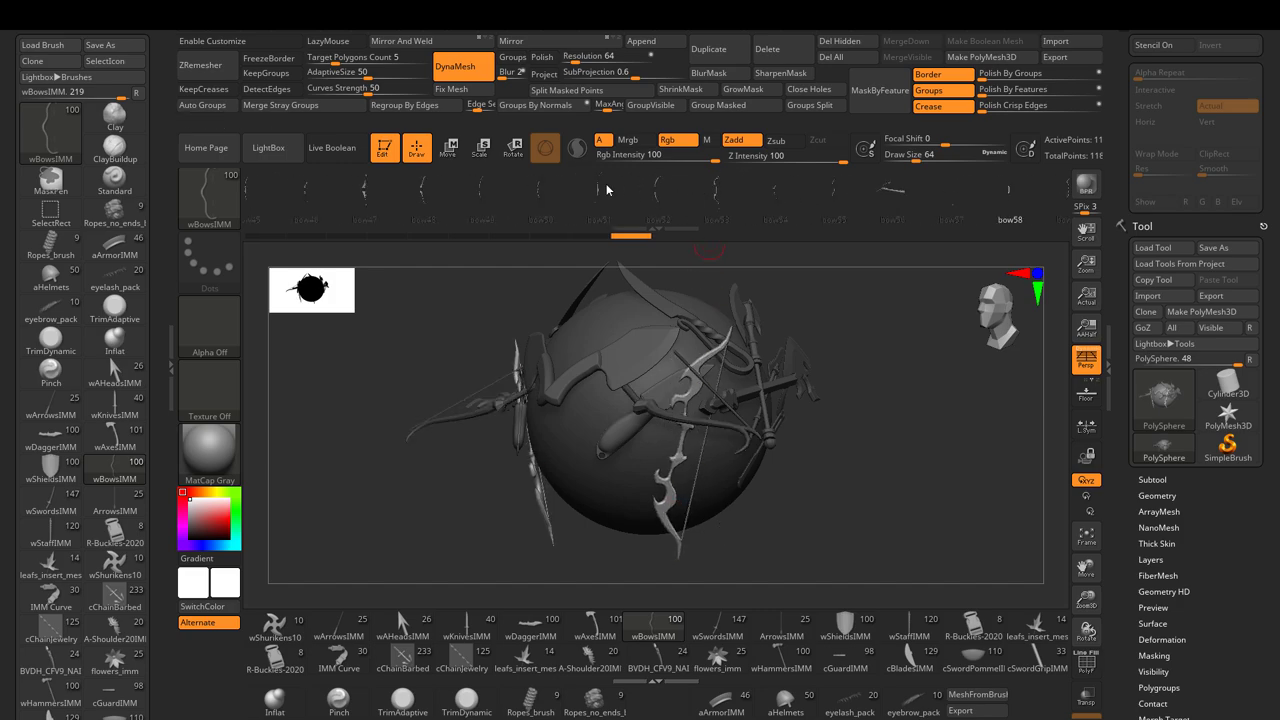
pyautogui.click(600, 190)
pyautogui.moveTo(607, 262)
pyautogui.mouseDown()
pyautogui.moveTo(607, 454)
pyautogui.moveTo(637, 429)
pyautogui.moveTo(665, 492)
pyautogui.mouseUp()
pyautogui.hotkey('ctrl', 'z')
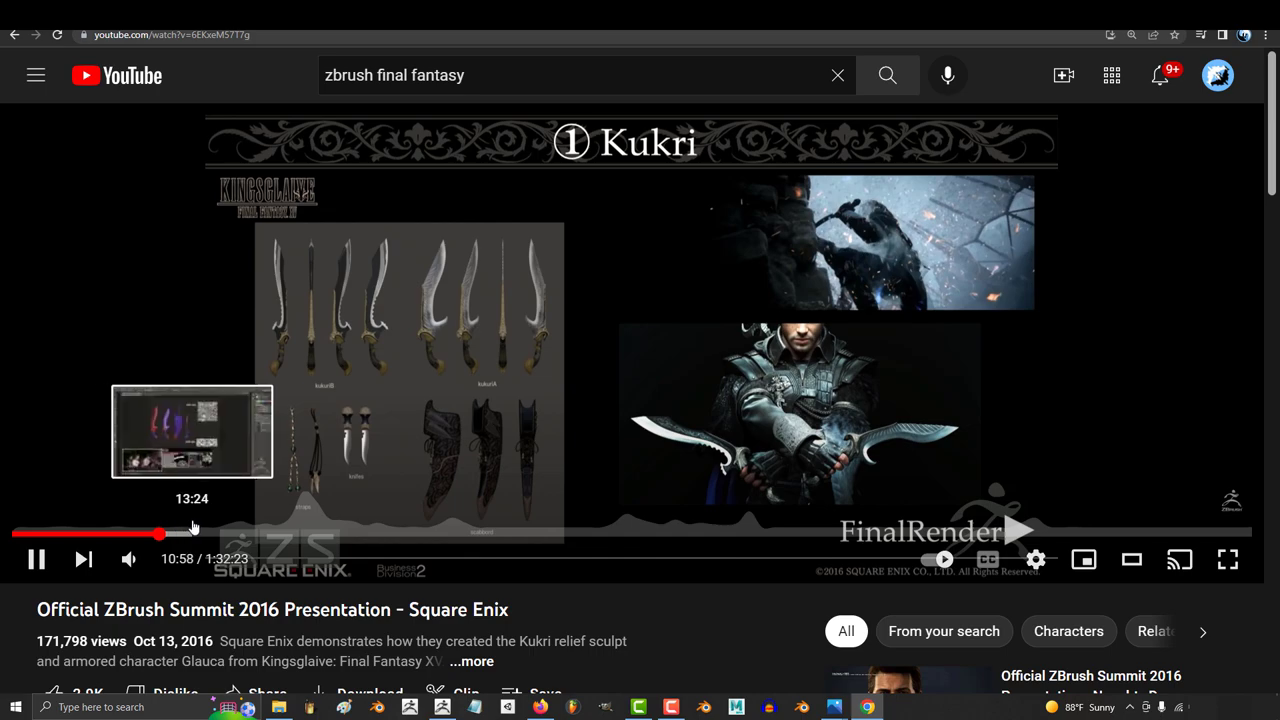
# Skip the Official ZBrush Summit 2016 Square Enix presentation on YouTube ahead to 13:24
pyautogui.click(192, 533)
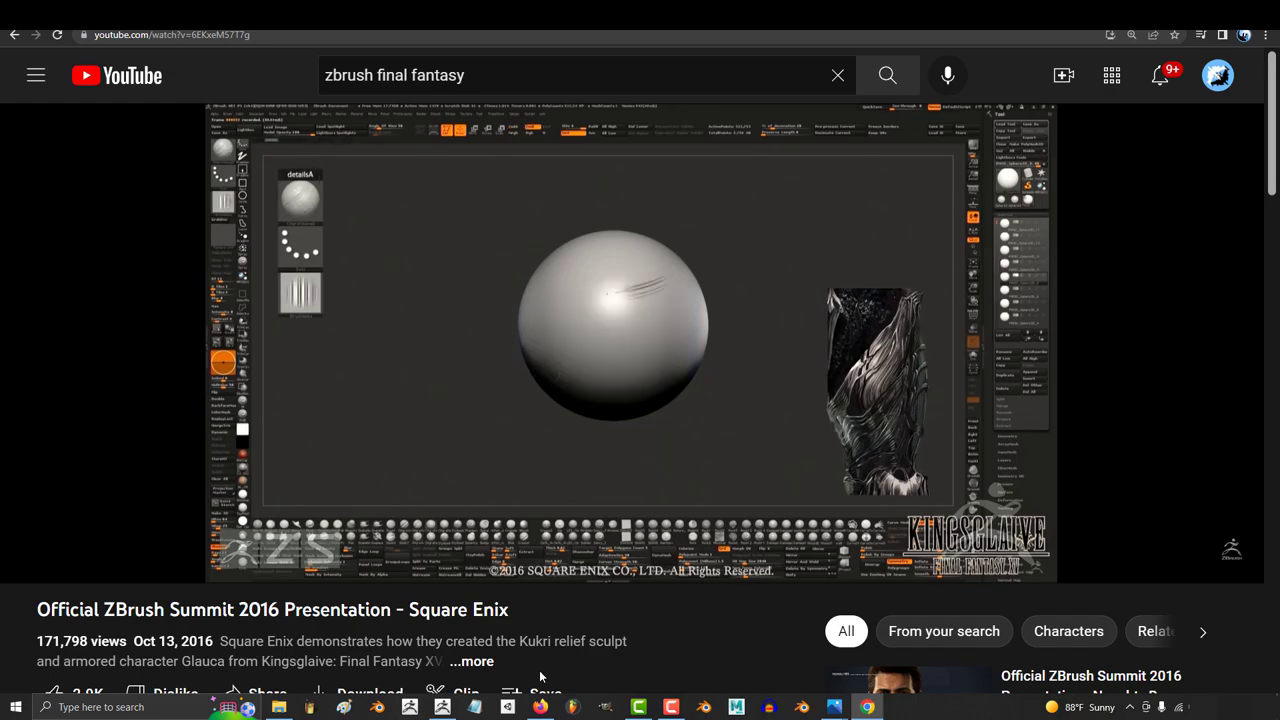
pyautogui.click(671, 707)
pyautogui.click(1249, 607)
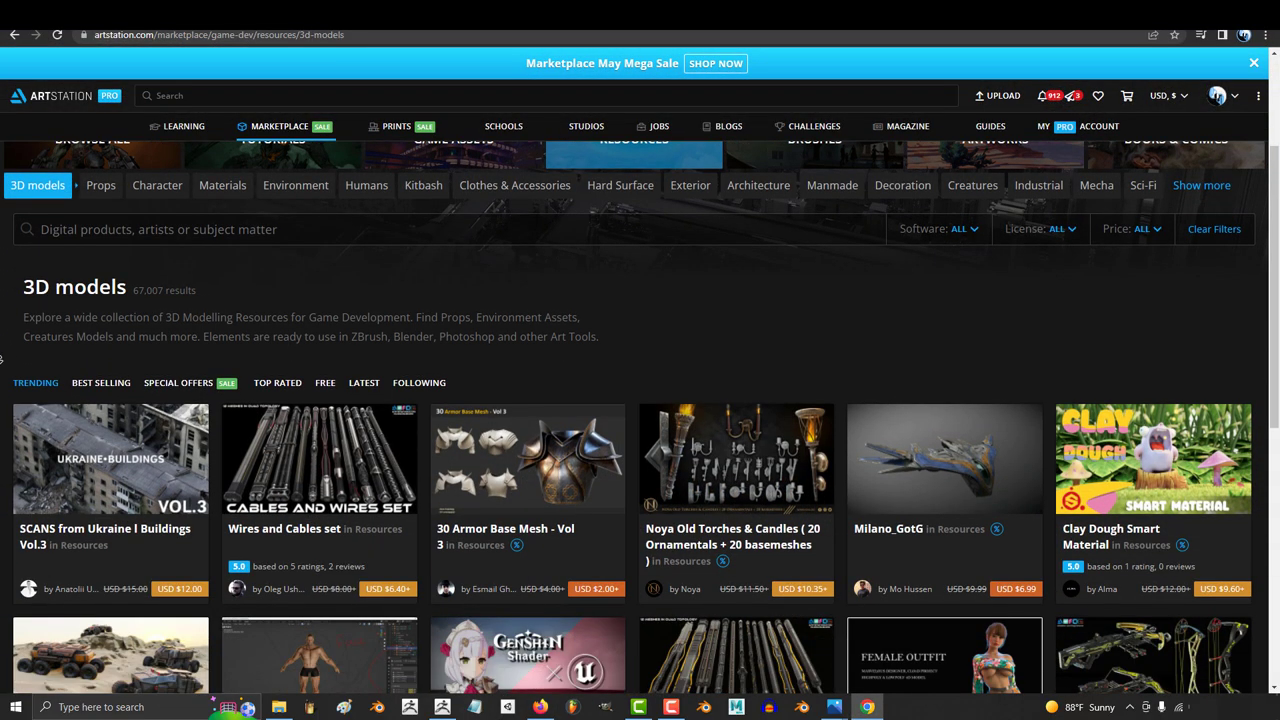
# Browse the trending 3D models listings in the ArtStation Marketplace game development resources
pyautogui.scroll(-3, 640, 400)
pyautogui.scroll(-3, 3, 378)
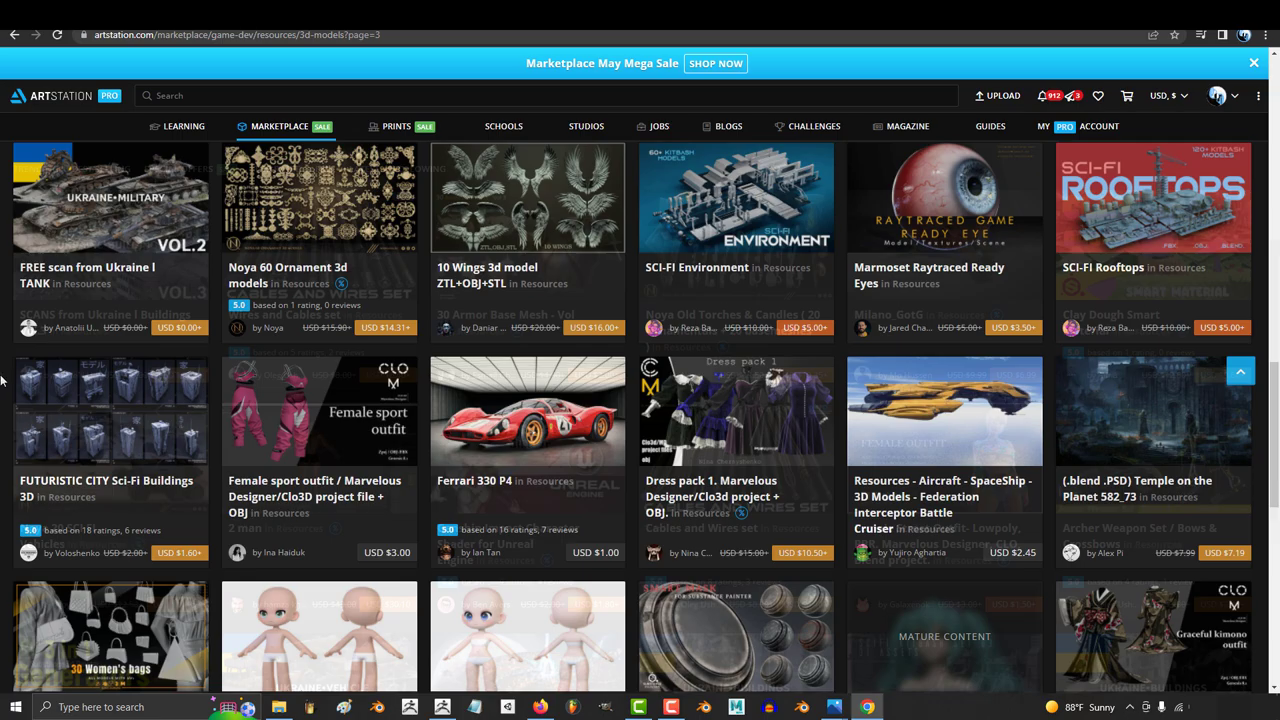
pyautogui.scroll(-3, 3, 378)
pyautogui.scroll(-5, 3, 378)
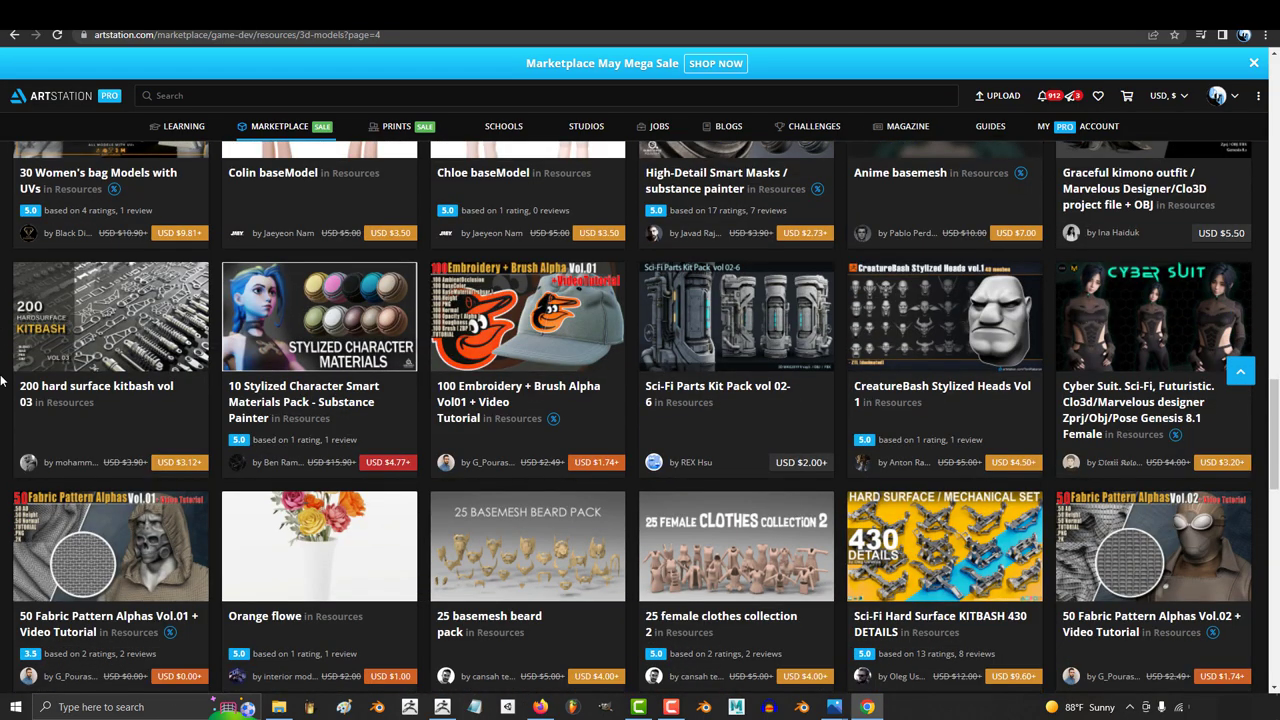
pyautogui.scroll(-5, 3, 378)
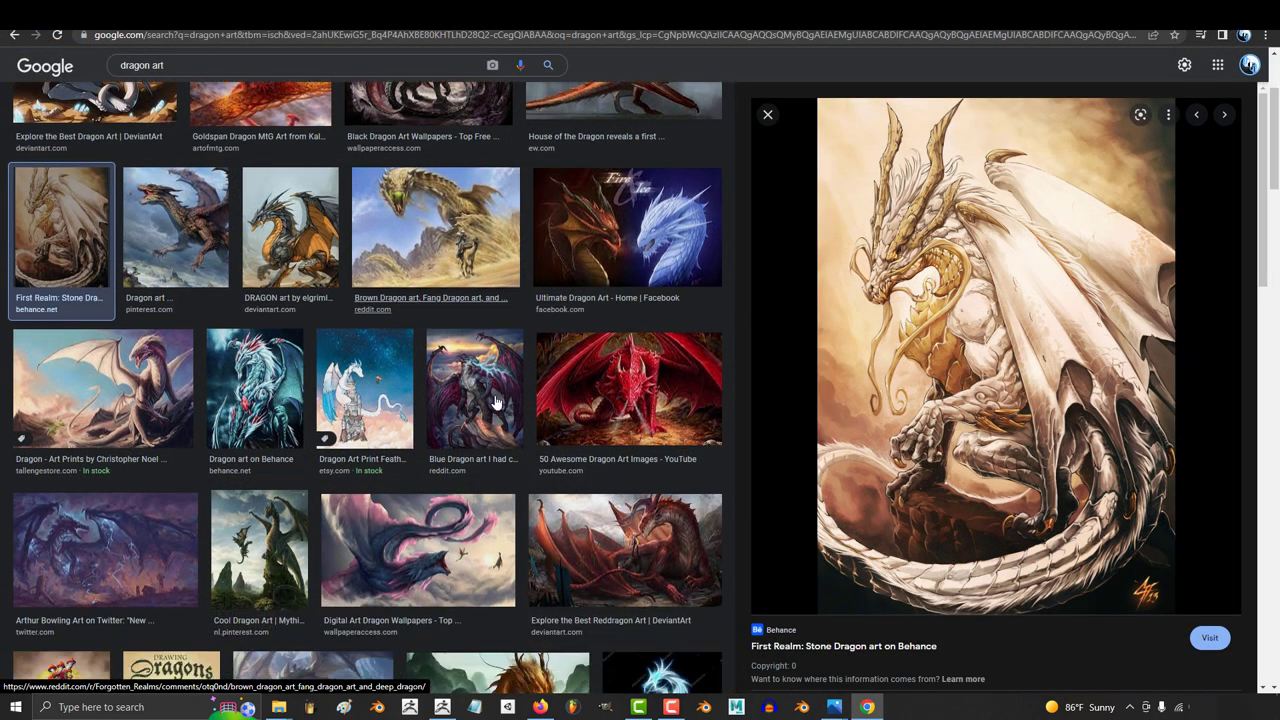
# Browse Google image results for "dragon art" and "swords", previewing reference images
pyautogui.scroll(-2, 243, 426)
pyautogui.click(190, 428)
pyautogui.scroll(-5, 243, 426)
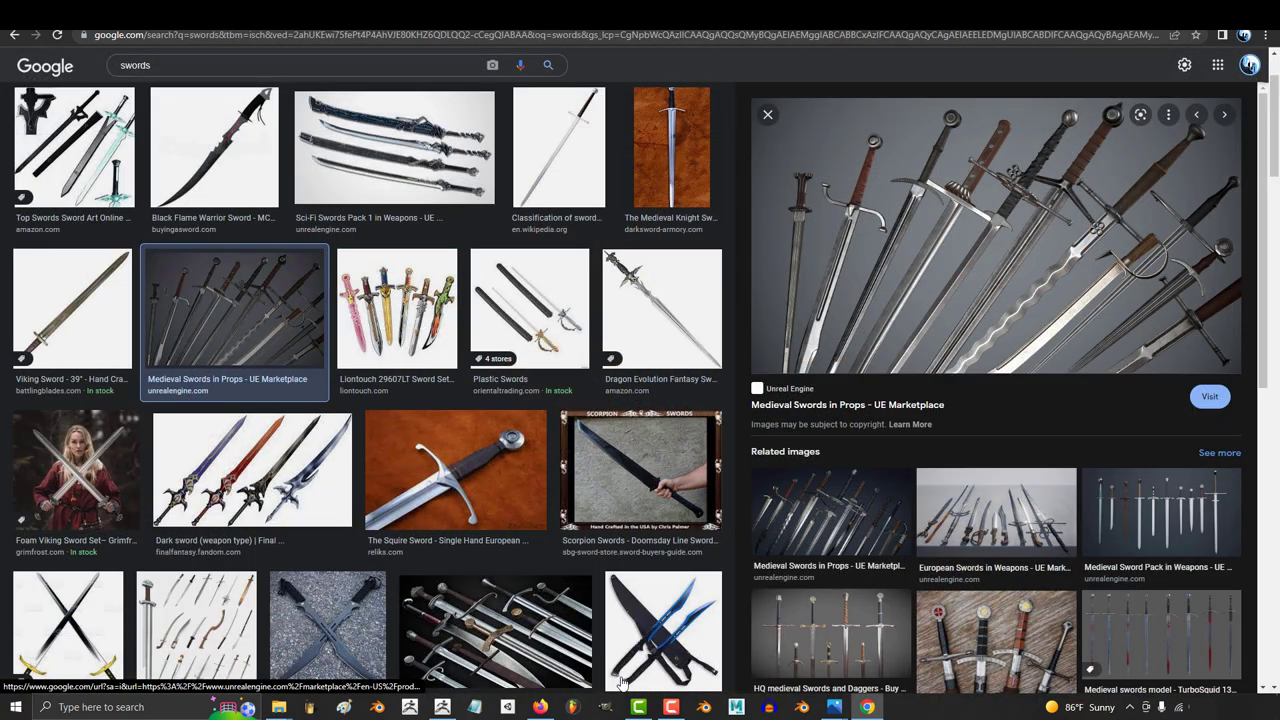
pyautogui.click(878, 545)
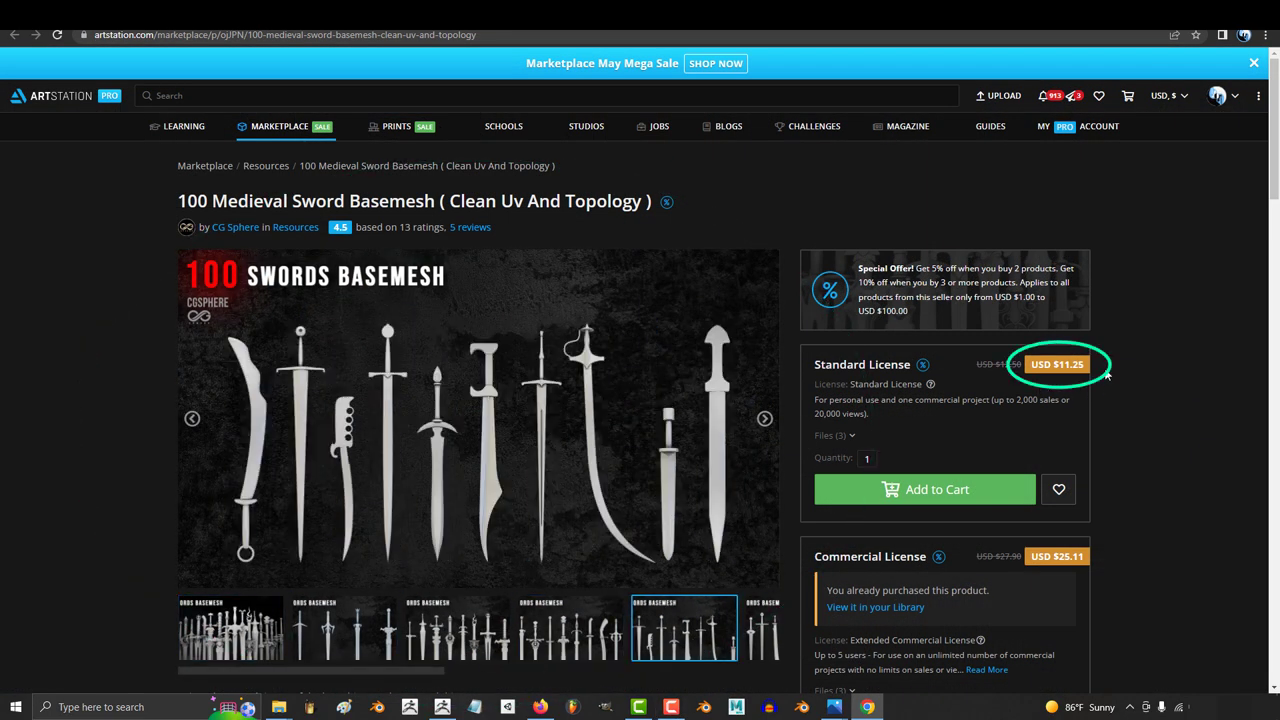
# Look over the ArtStation product pages for 100 Medieval Sword Basemesh and 100 Medieval Shield Base Meshes
pyautogui.scroll(-1, 1138, 411)
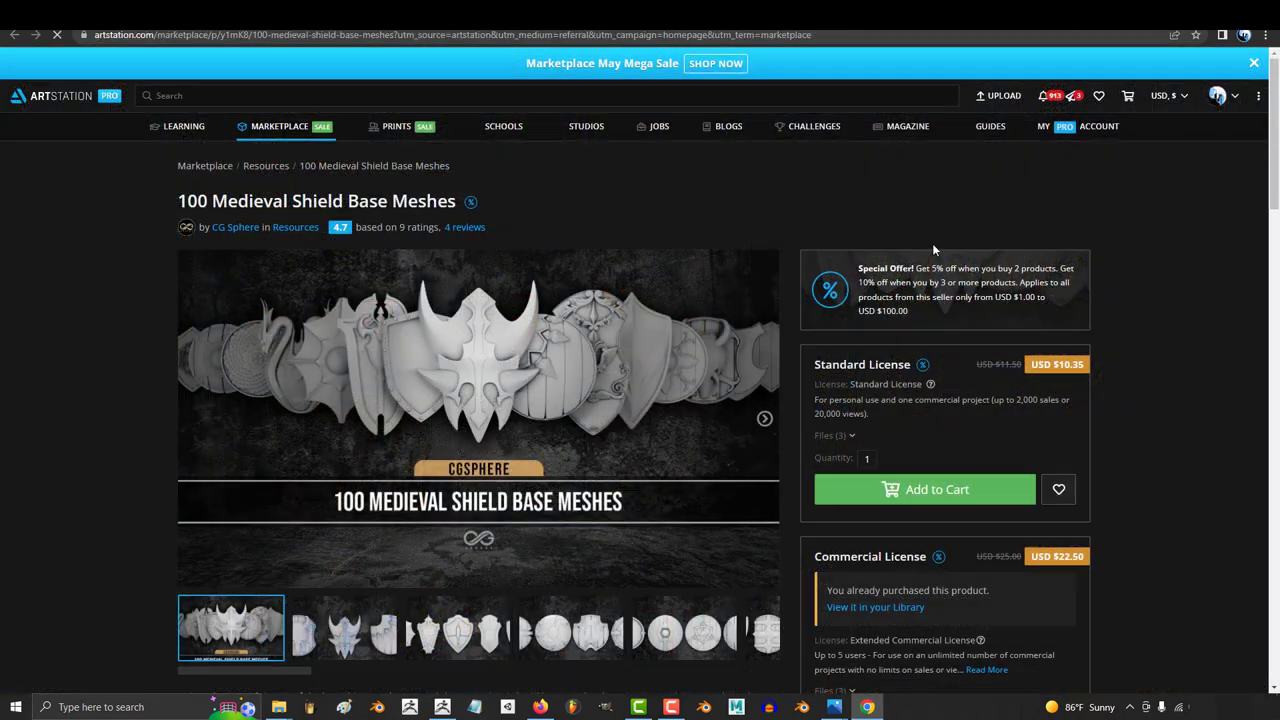
pyautogui.scroll(-1, 1219, 355)
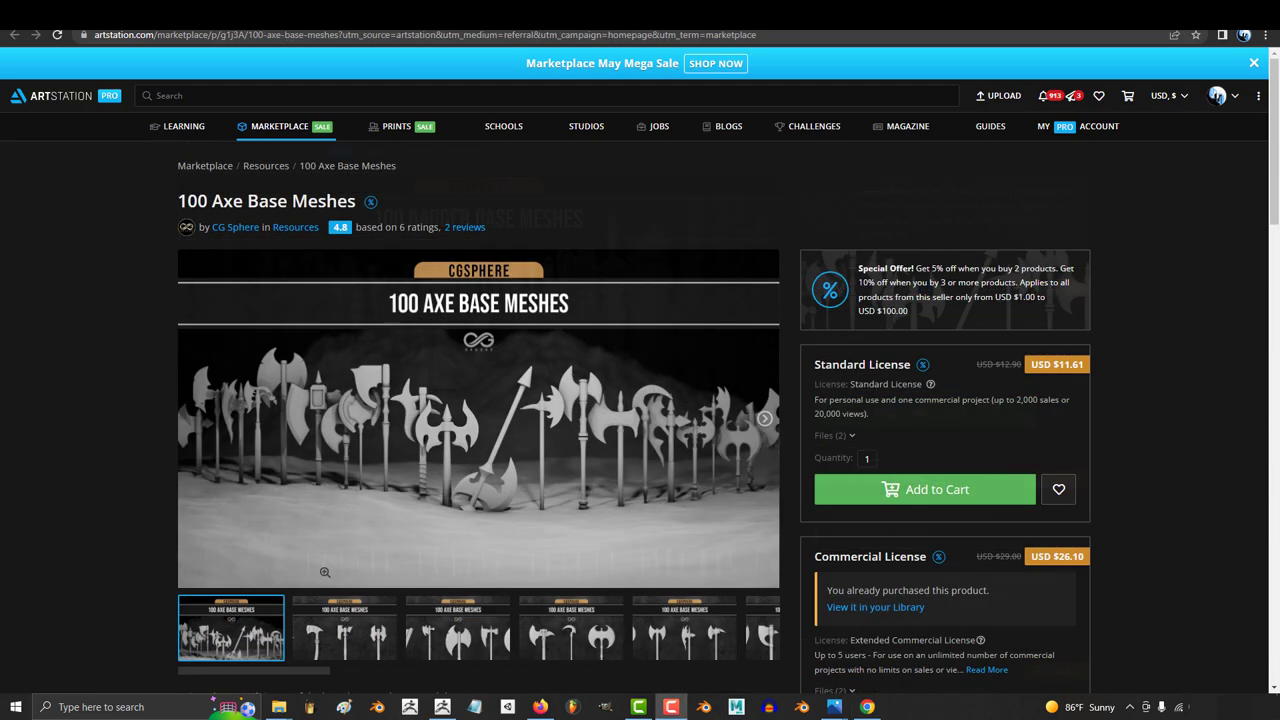
# Go through the preview images of the 100 Axe Base Meshes pack
pyautogui.click(348, 650)
pyautogui.click(686, 628)
pyautogui.click(563, 628)
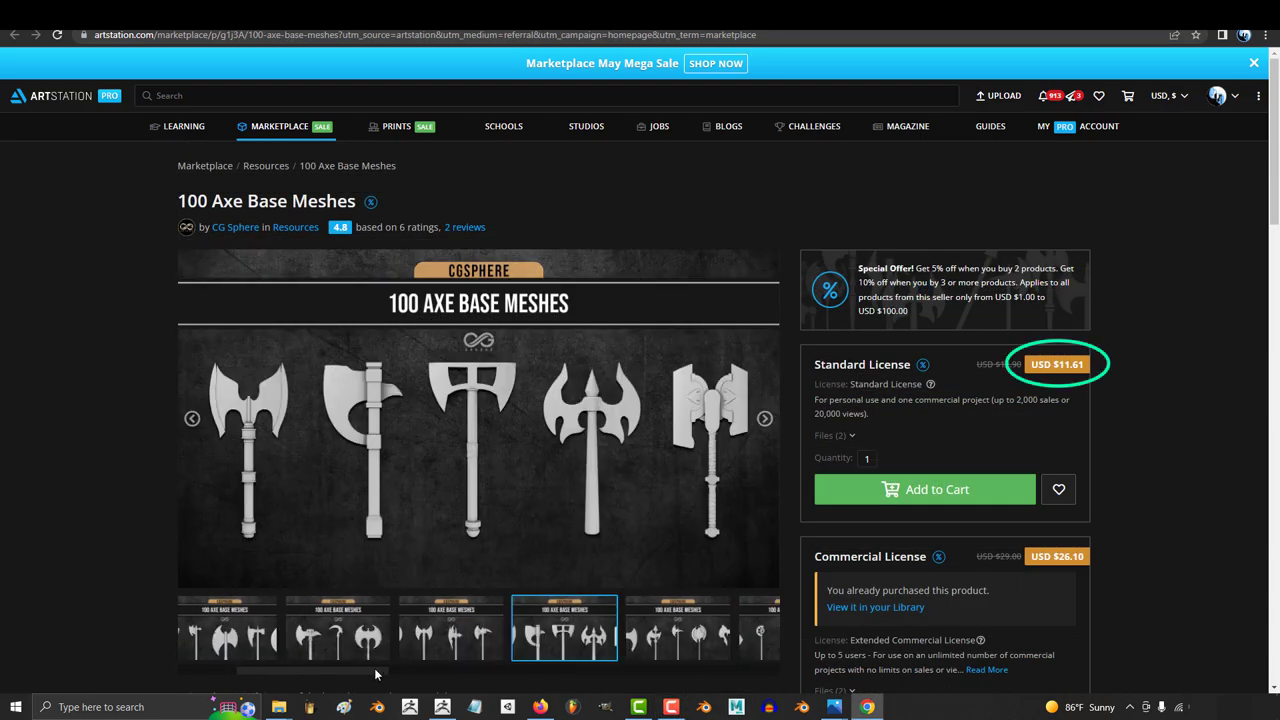
pyautogui.moveTo(520, 670); pyautogui.dragTo(576, 670)
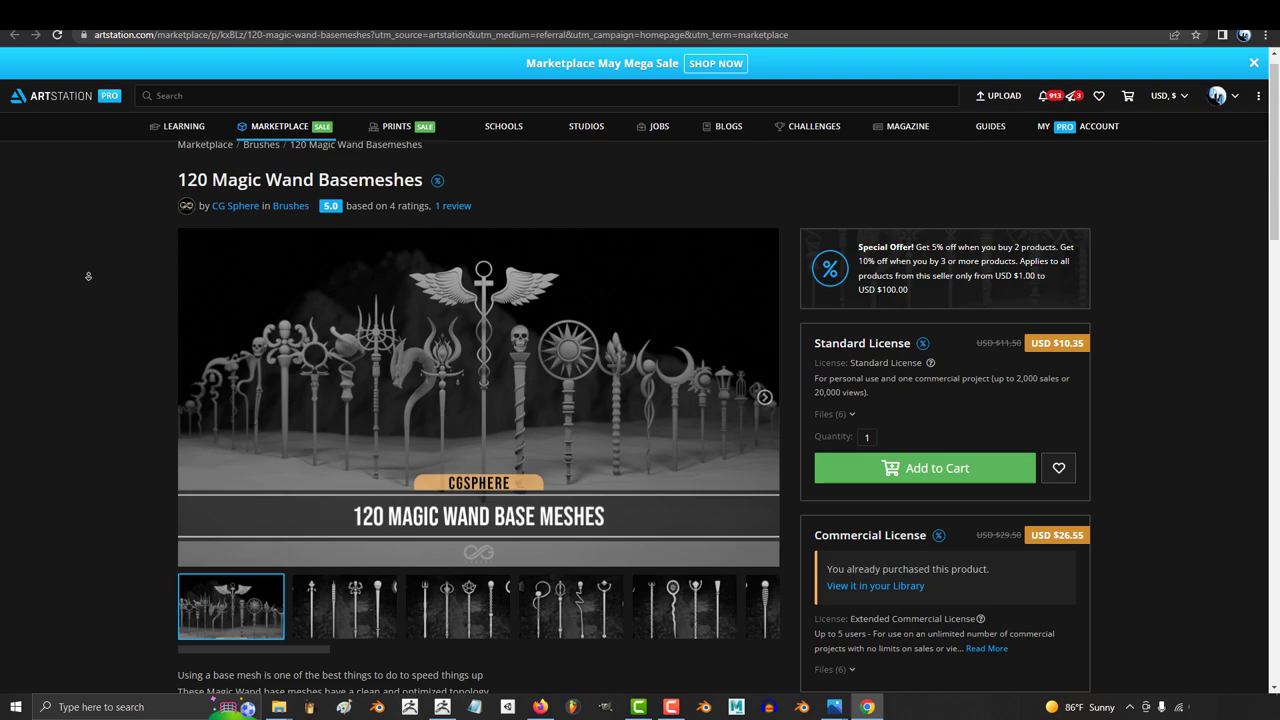
# Examine the staff designs in the preview images of the 120 Magic Wand Basemeshes pack by CG Sphere
pyautogui.scroll(-1, 640, 400)
pyautogui.click(343, 583)
pyautogui.click(487, 584)
pyautogui.click(601, 584)
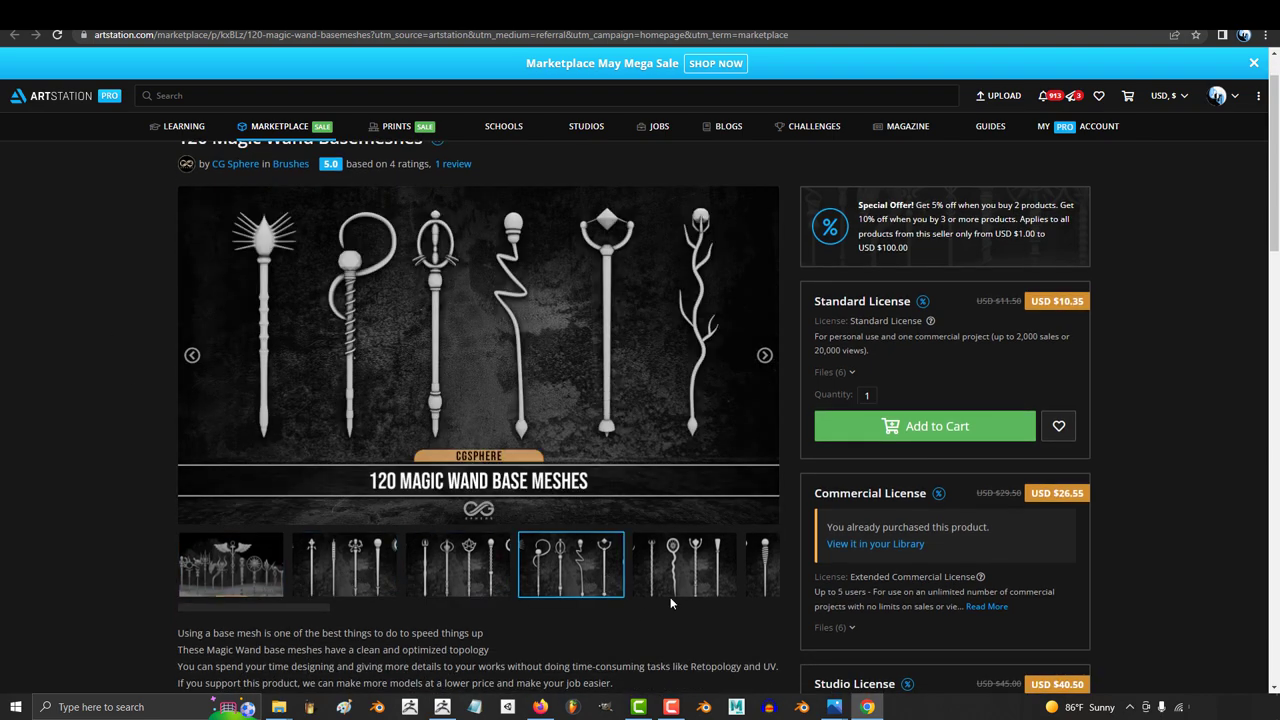
pyautogui.click(670, 592)
pyautogui.click(765, 587)
pyautogui.moveTo(263, 607)
pyautogui.mouseDown()
pyautogui.moveTo(660, 622)
pyautogui.moveTo(825, 578)
pyautogui.mouseUp()
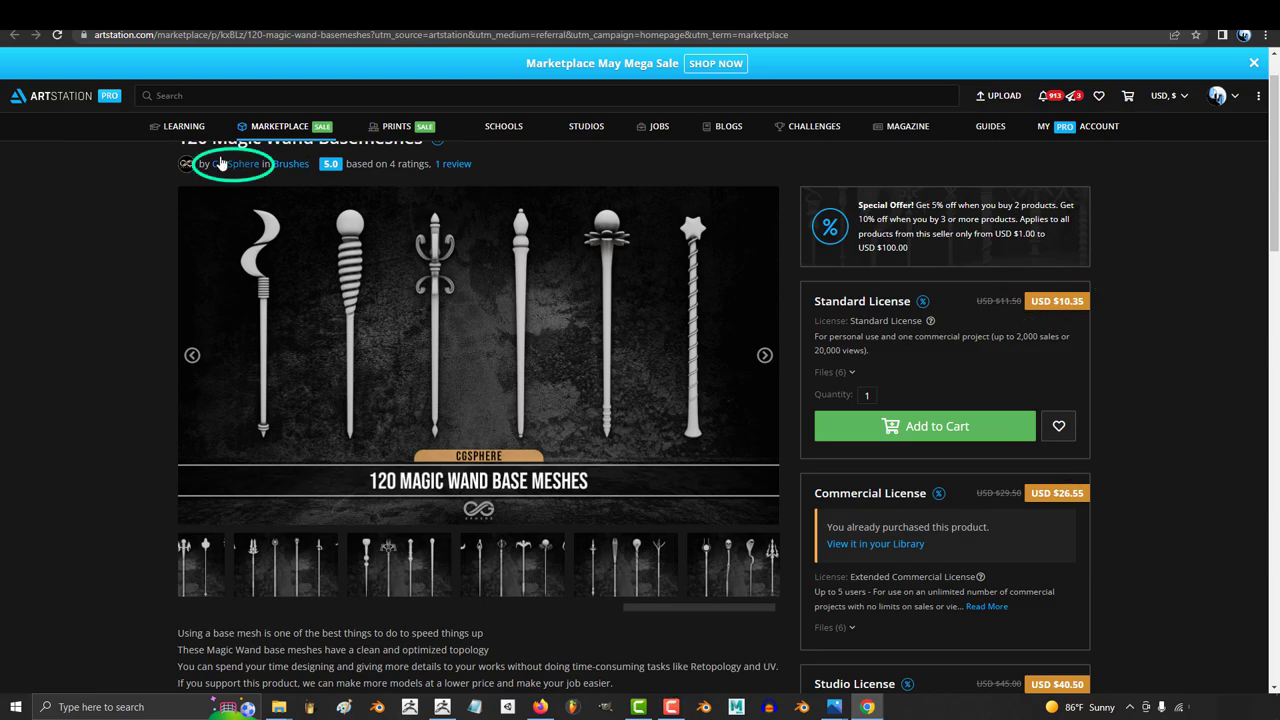
pyautogui.scroll(-6, 232, 434)
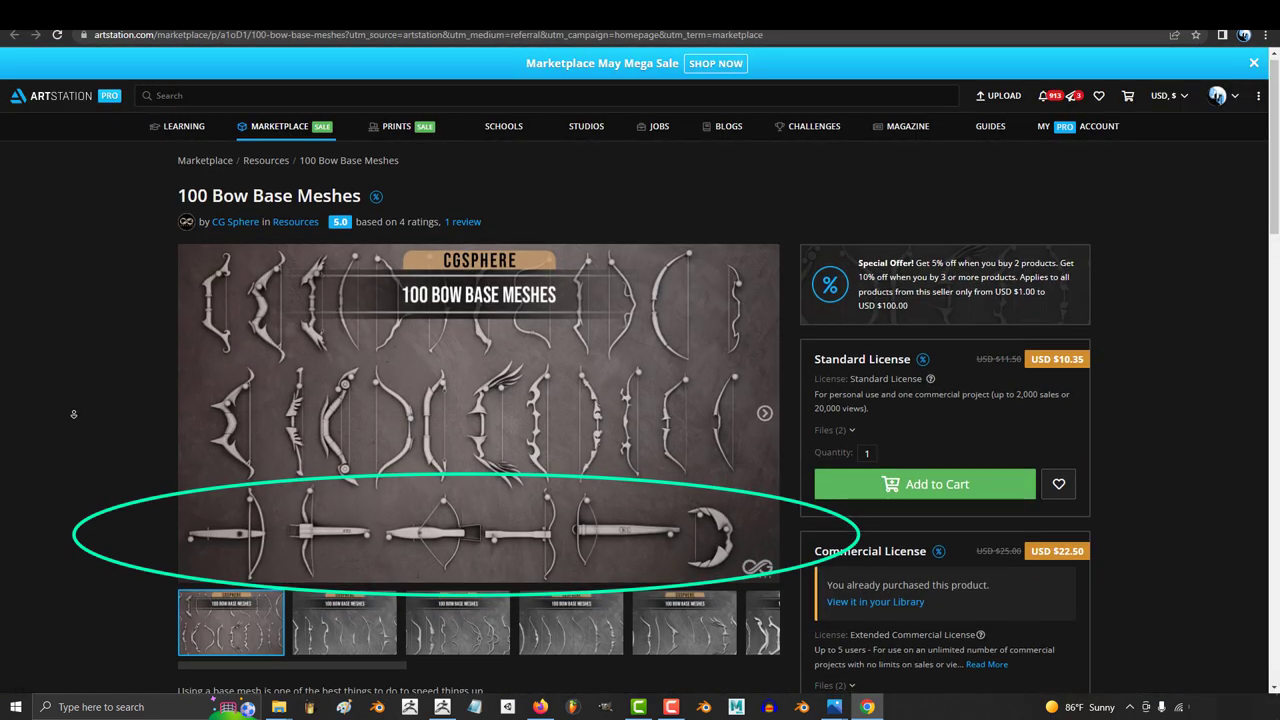
# Inspect the bow and crossbow designs in the preview images of the 100 Bow Base Meshes pack
pyautogui.scroll(-1, 73, 410)
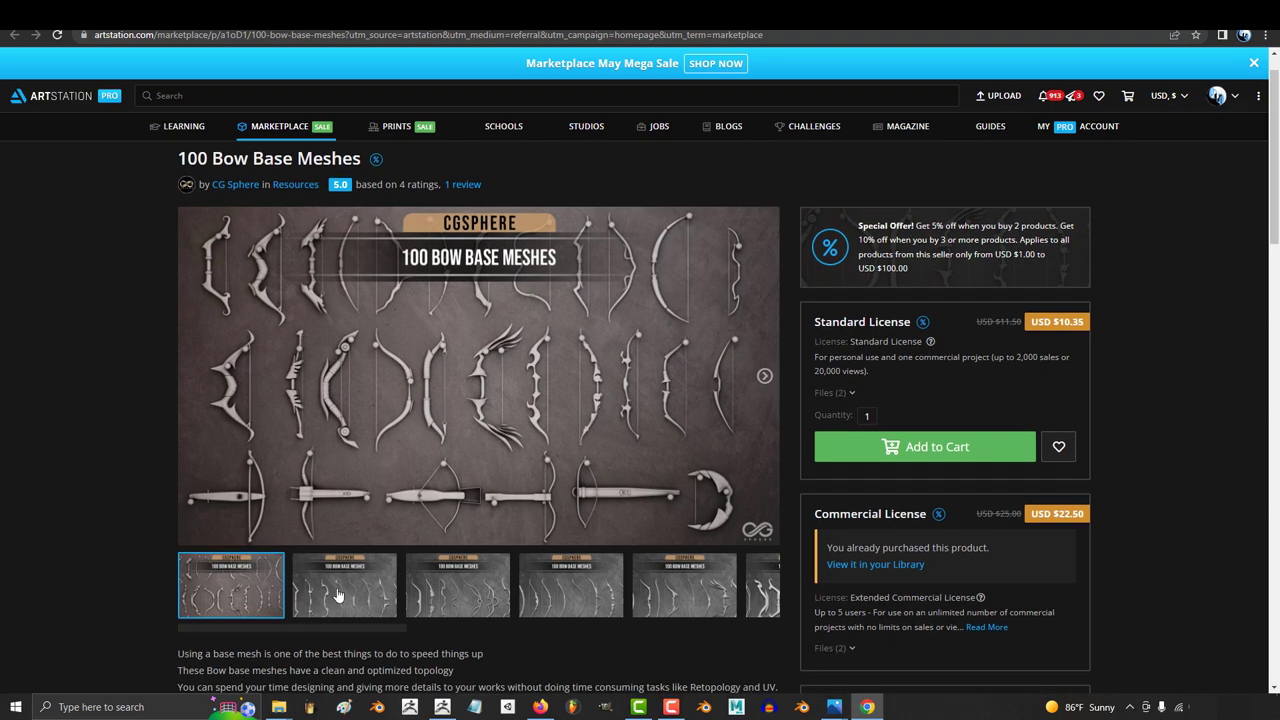
pyautogui.click(340, 595)
pyautogui.click(457, 594)
pyautogui.click(580, 600)
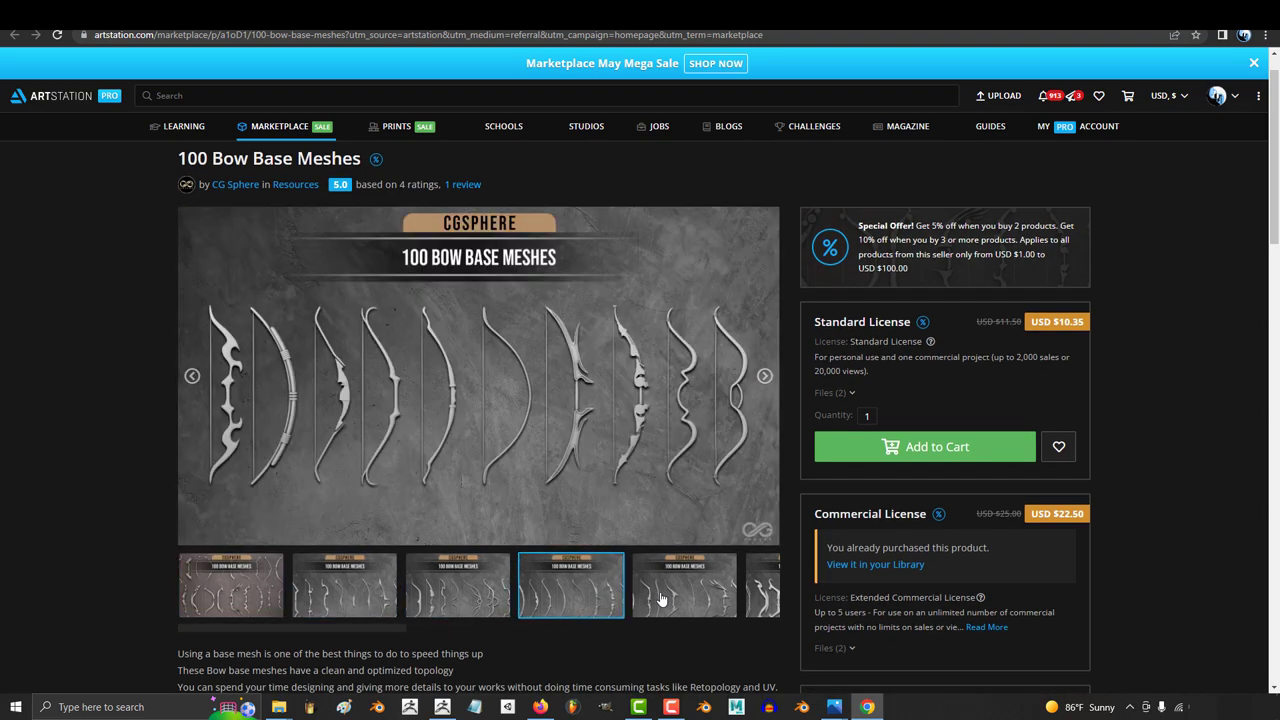
pyautogui.click(660, 598)
pyautogui.click(752, 598)
pyautogui.moveTo(404, 630); pyautogui.dragTo(716, 627)
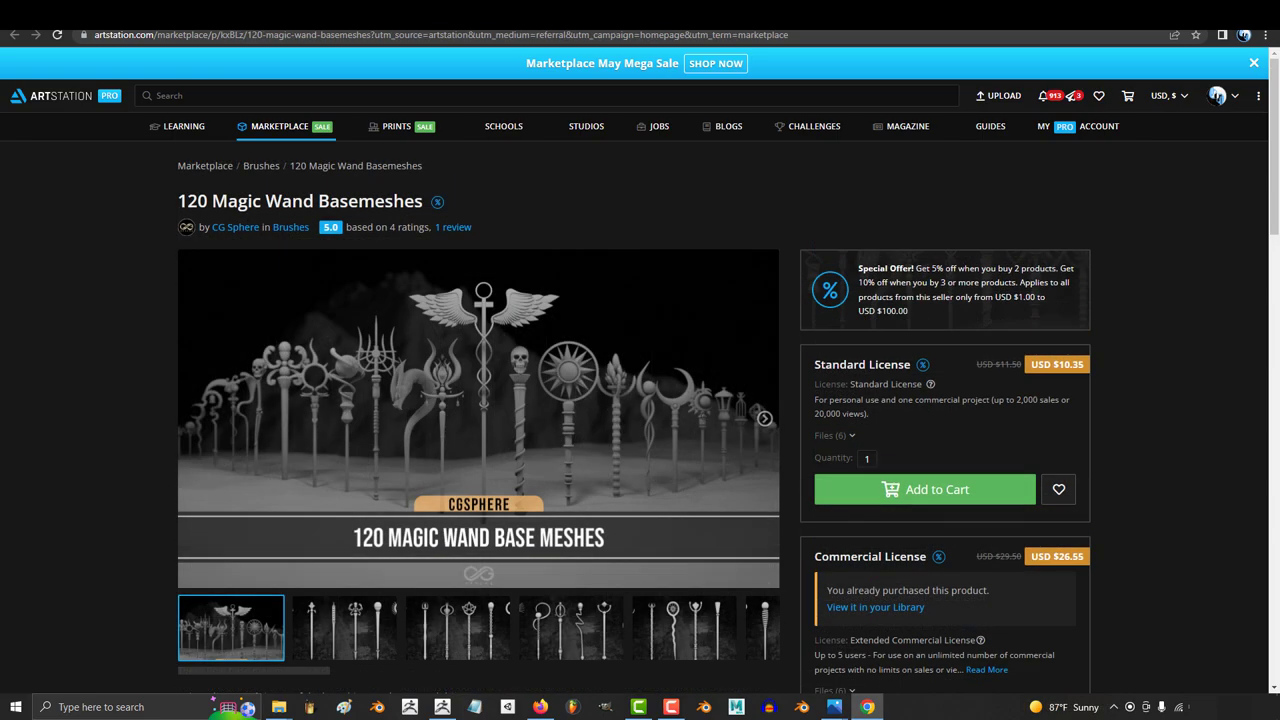
# View the successive sword preview images of the 100 Medieval Sword Basemesh pack
pyautogui.press('Right')
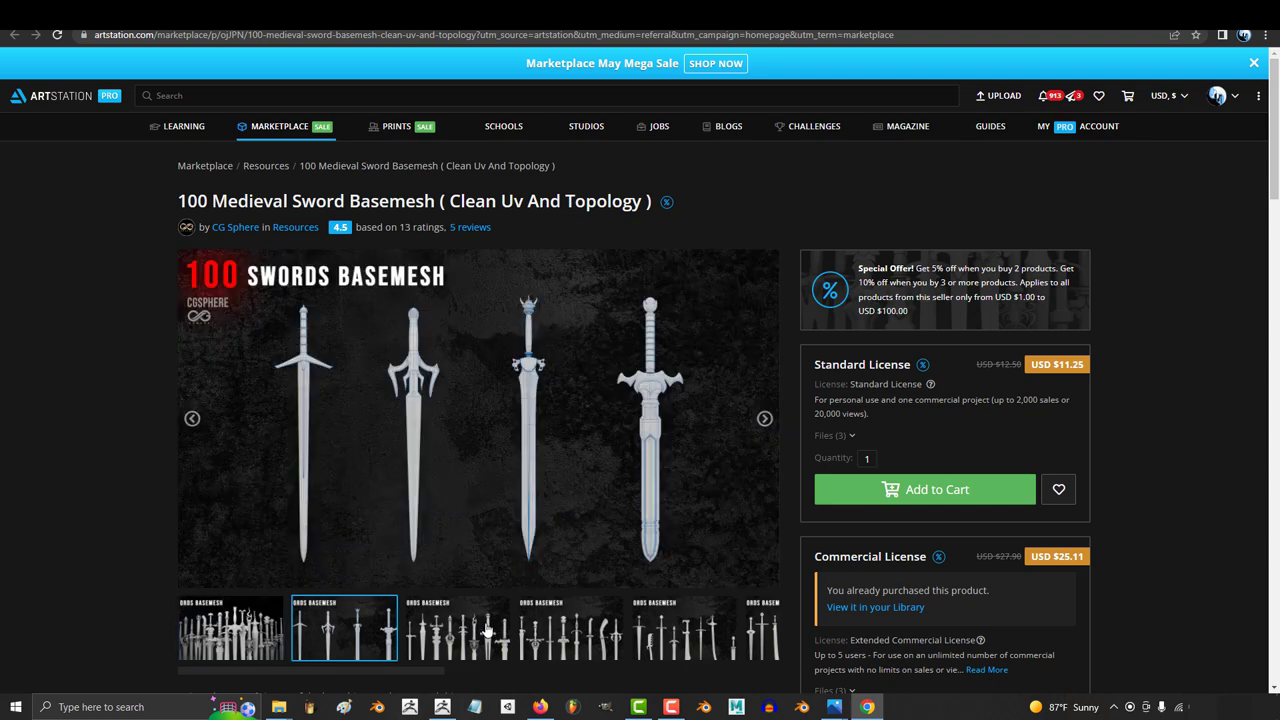
pyautogui.click(487, 631)
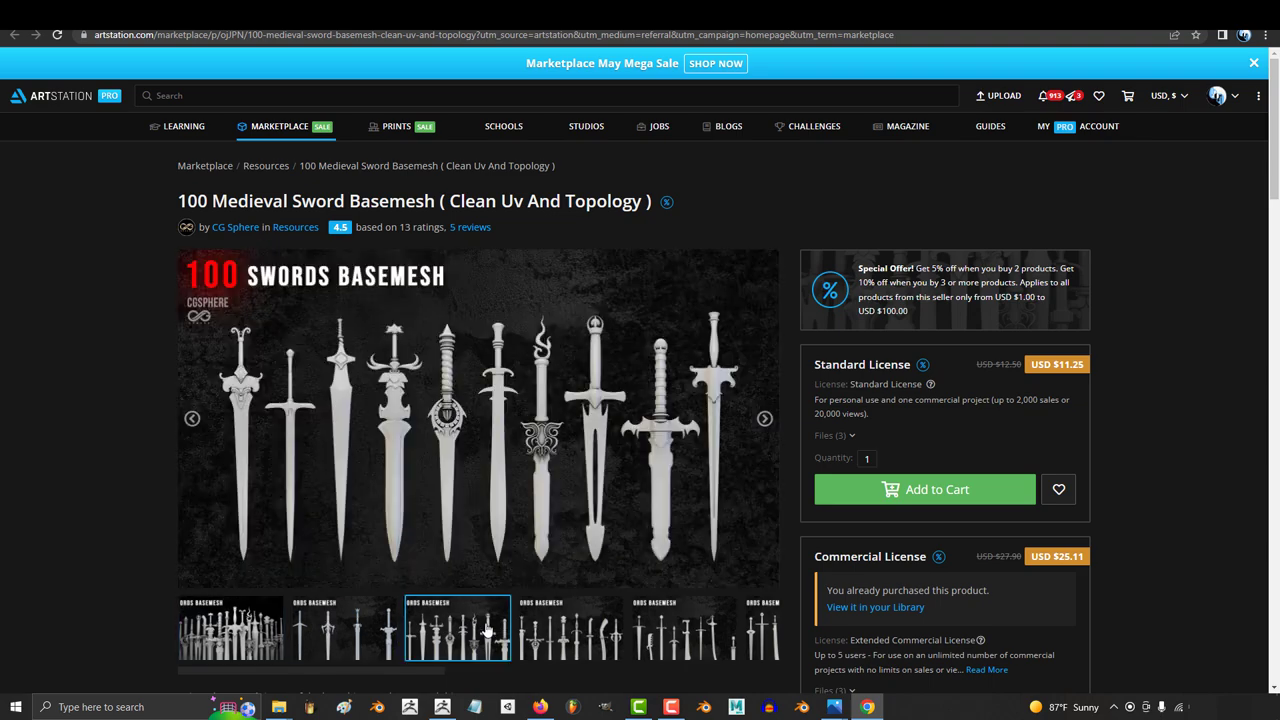
pyautogui.click(555, 633)
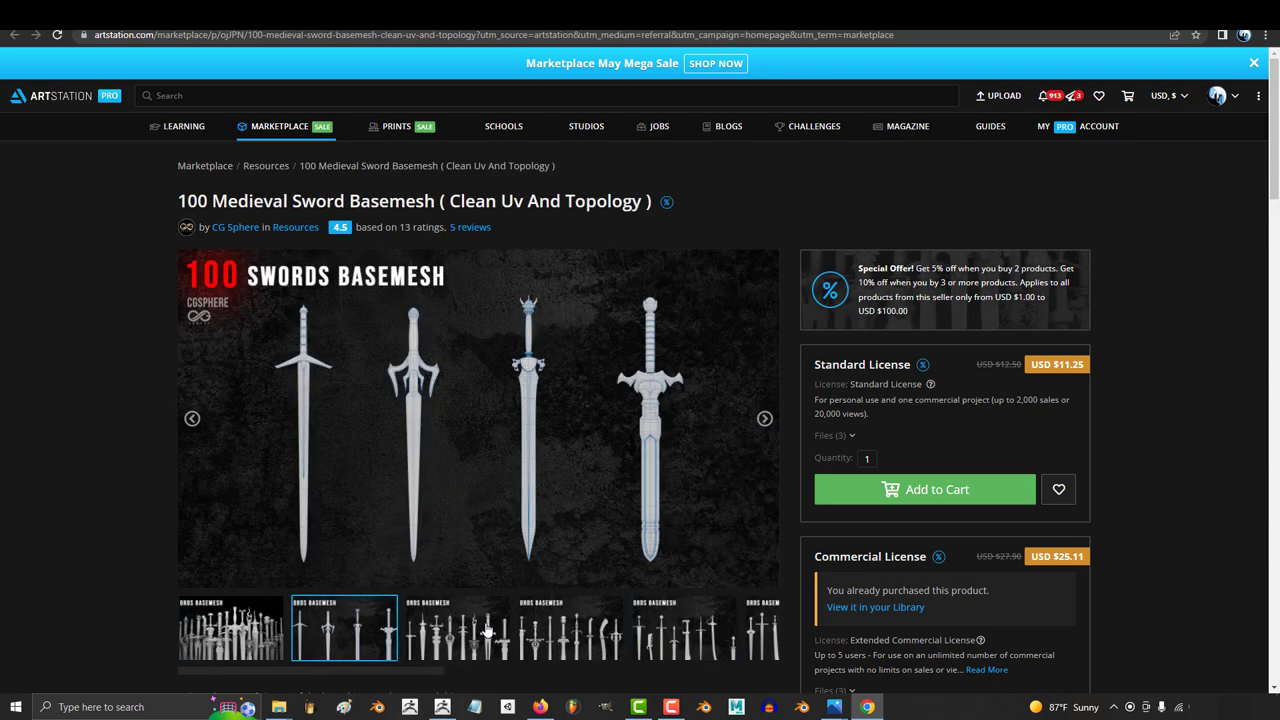
pyautogui.click(489, 631)
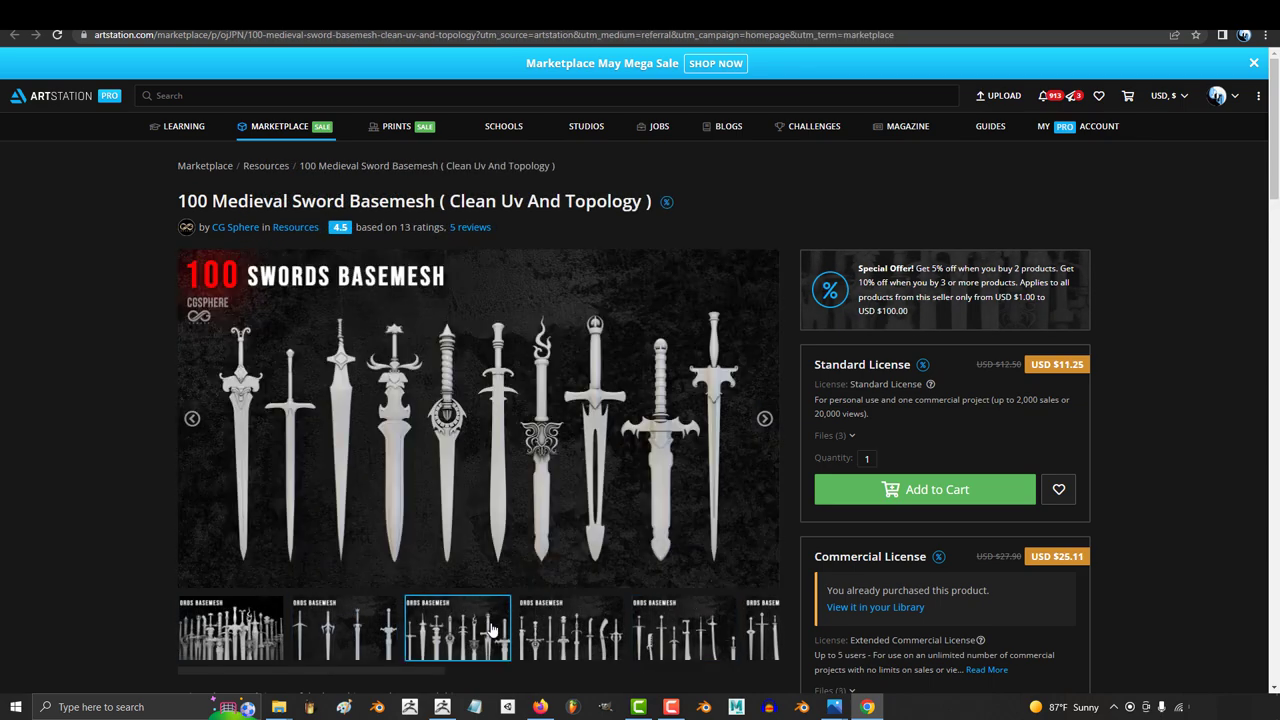
pyautogui.click(555, 633)
pyautogui.click(646, 641)
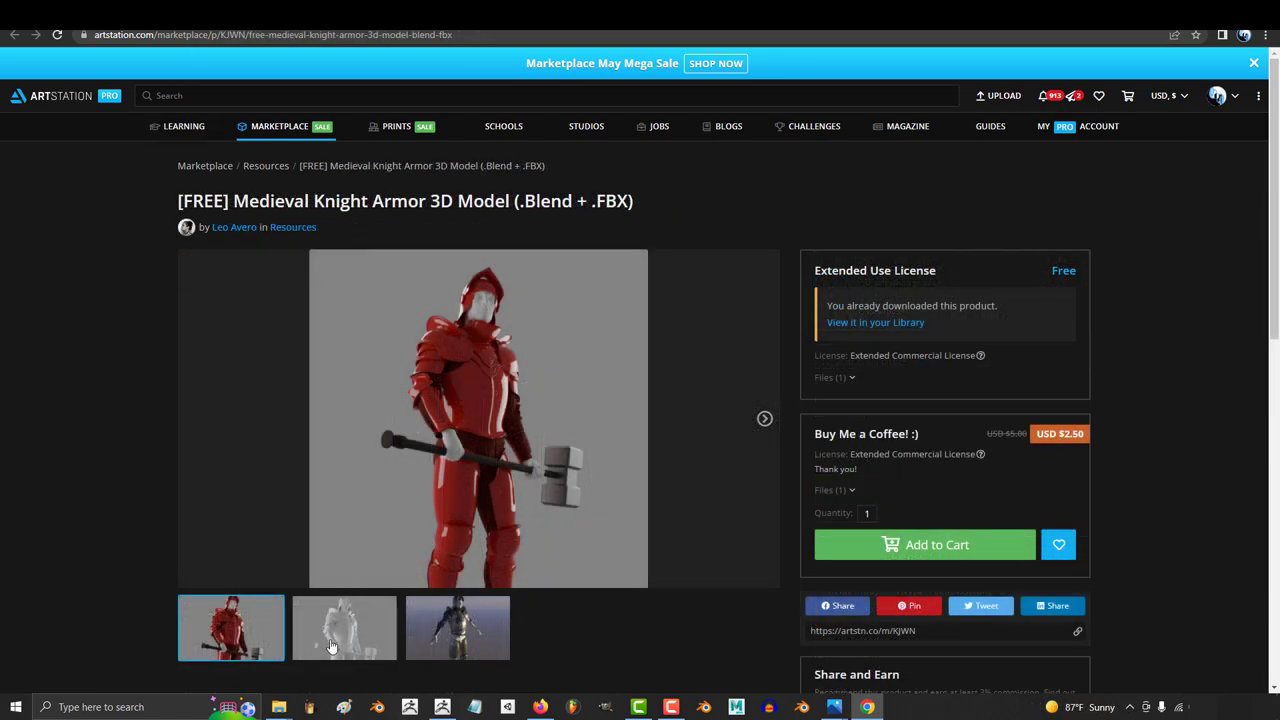
# Check the preview images of the free Medieval Knight Armor 3D model and the low-poly shoulder armor IMM brush set
pyautogui.click(455, 628)
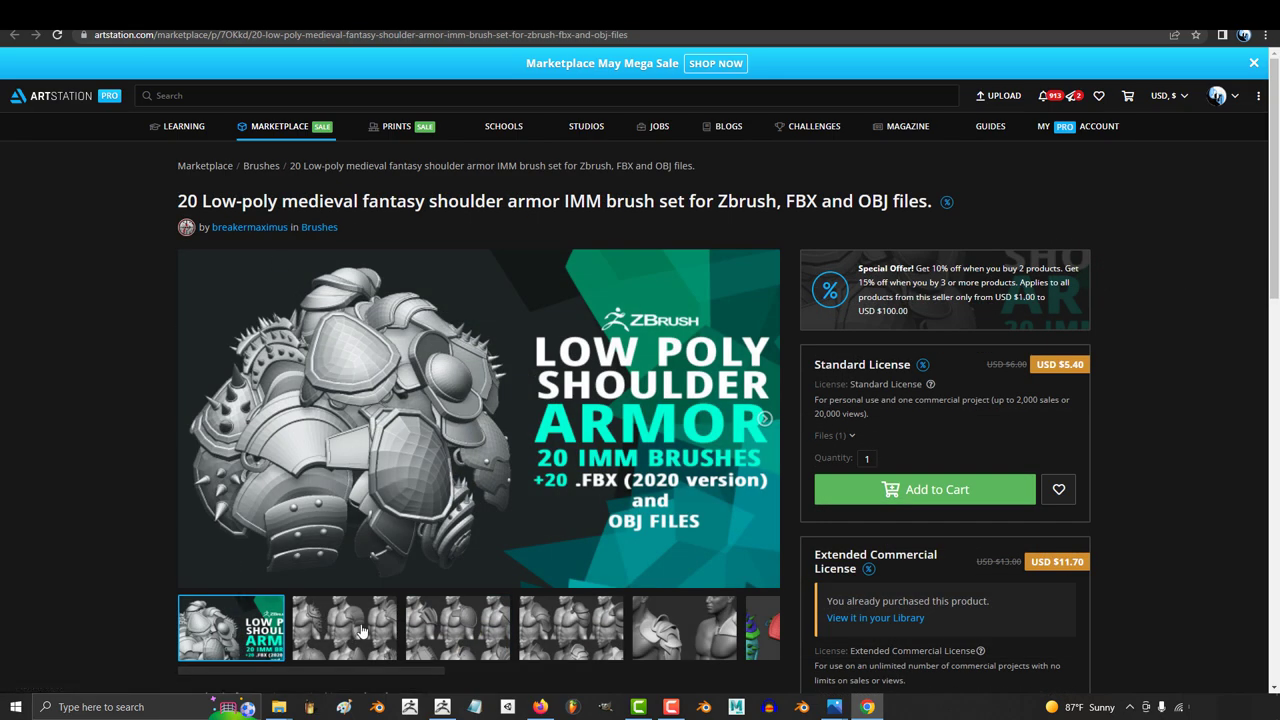
pyautogui.click(362, 630)
pyautogui.click(728, 632)
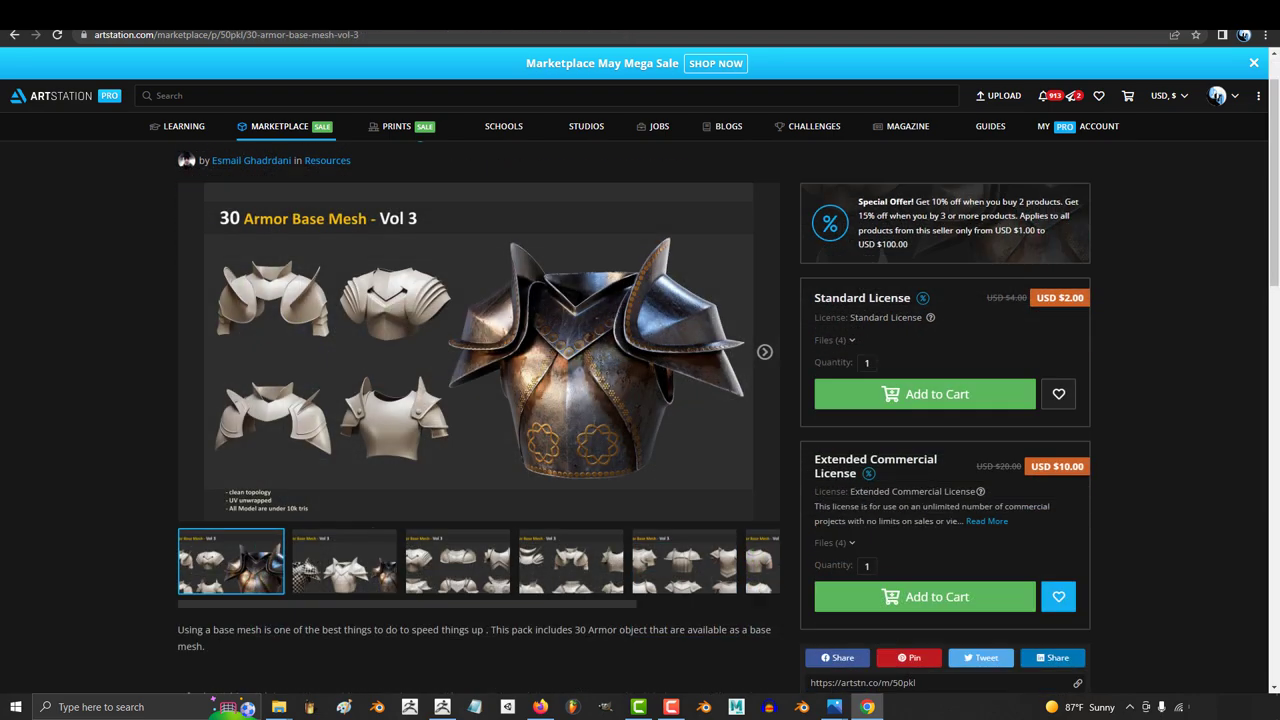
# Look through the armor preview images of the 30 Armor Base Mesh - Vol 3 pack
pyautogui.click(343, 562)
pyautogui.click(570, 562)
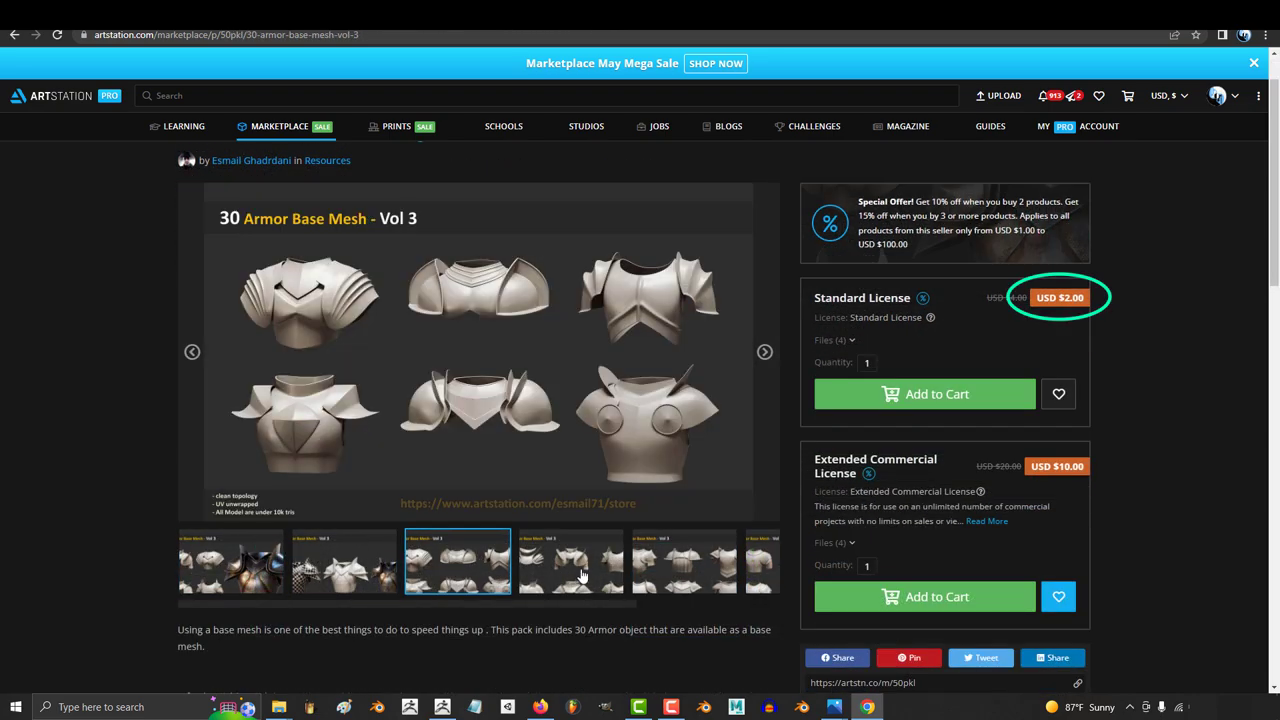
pyautogui.click(703, 585)
pyautogui.click(609, 562)
pyautogui.click(722, 562)
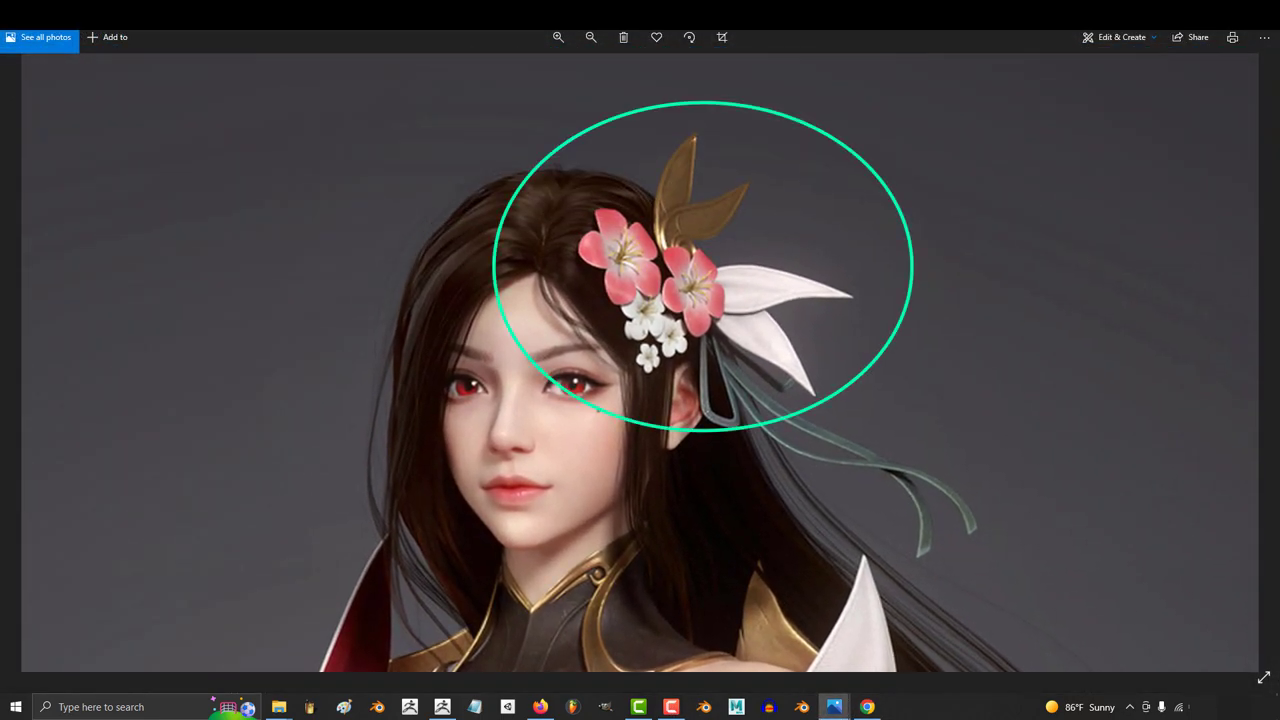
# Examine the hair flower reference, the Low Poly Flowers IMM brush pack and the Athena sculpture for floral and decorative detail
pyautogui.press('Right')
pyautogui.press('Right')
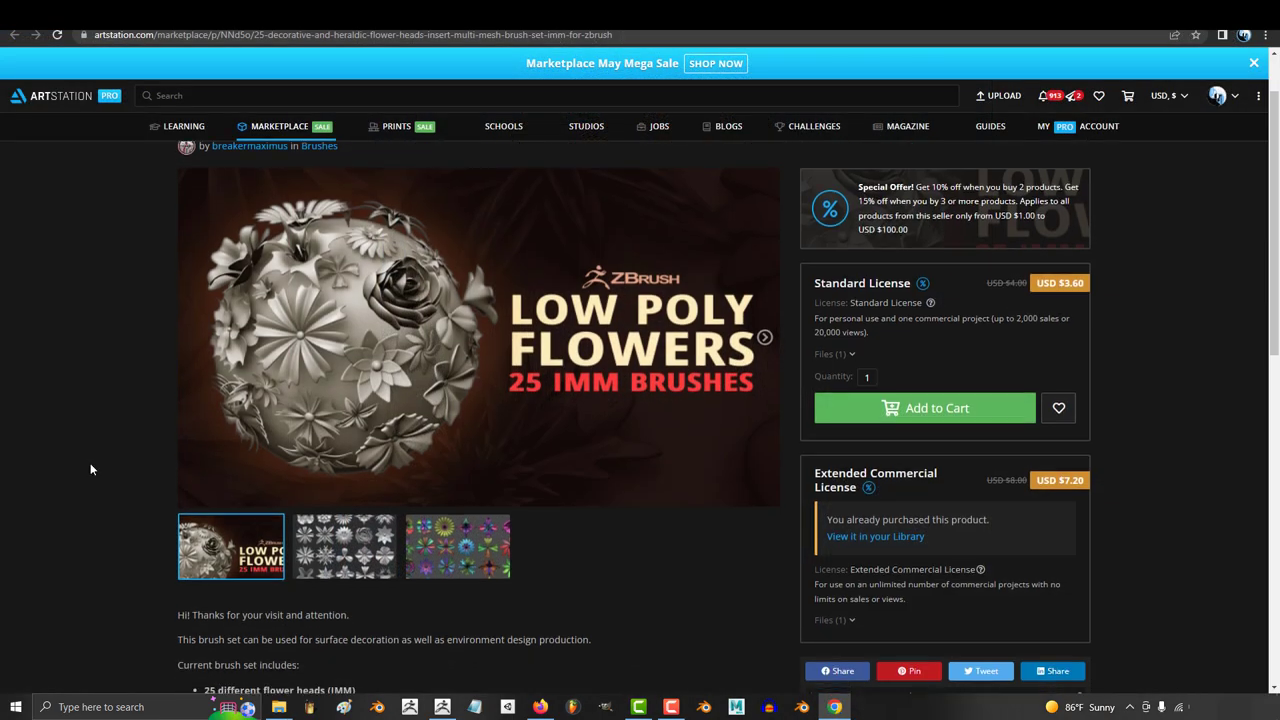
pyautogui.click(308, 550)
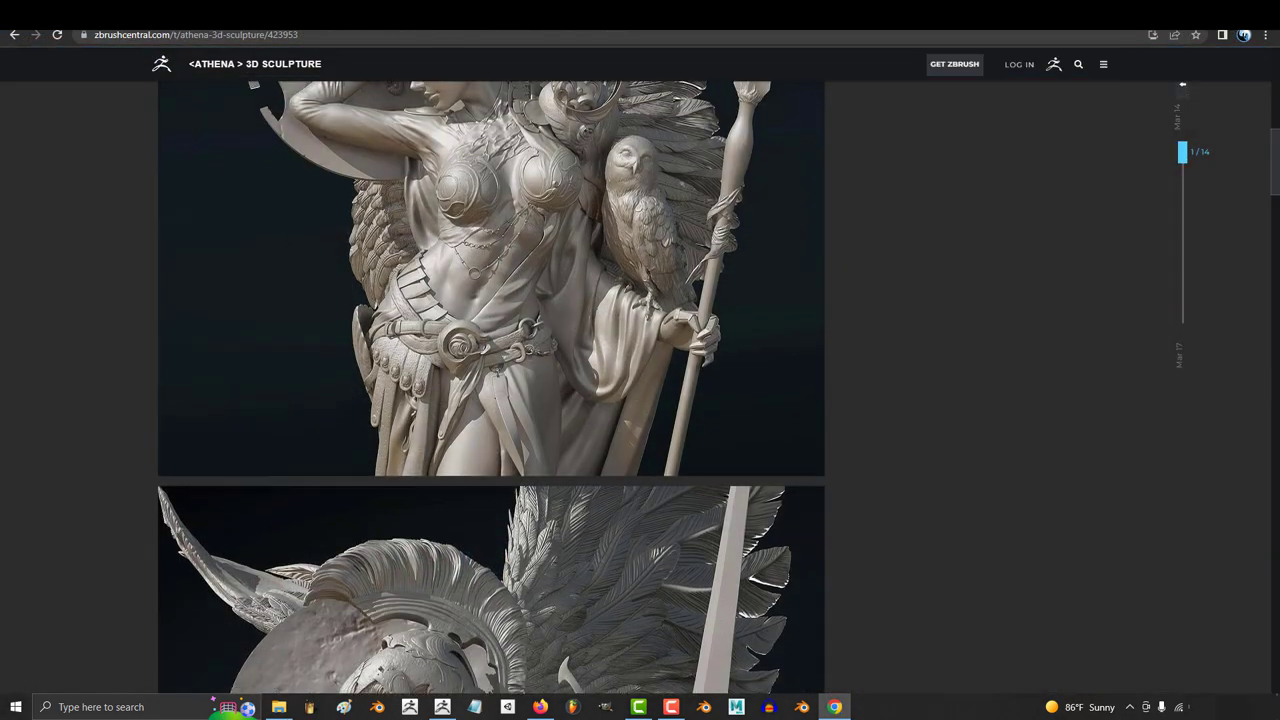
pyautogui.scroll(5, 490, 380)
pyautogui.scroll(4, 490, 380)
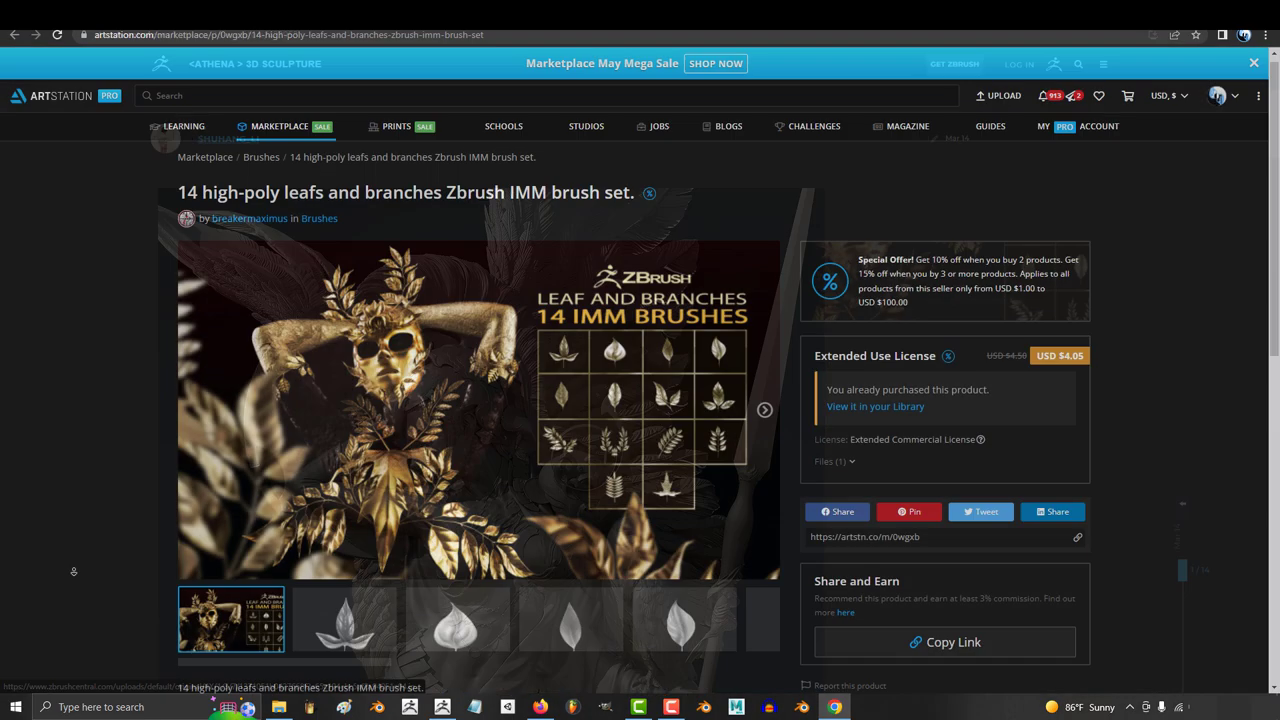
# Look through the leaf preview images of the 14 high-poly leafs and branches IMM brush set
pyautogui.scroll(-1, 73, 571)
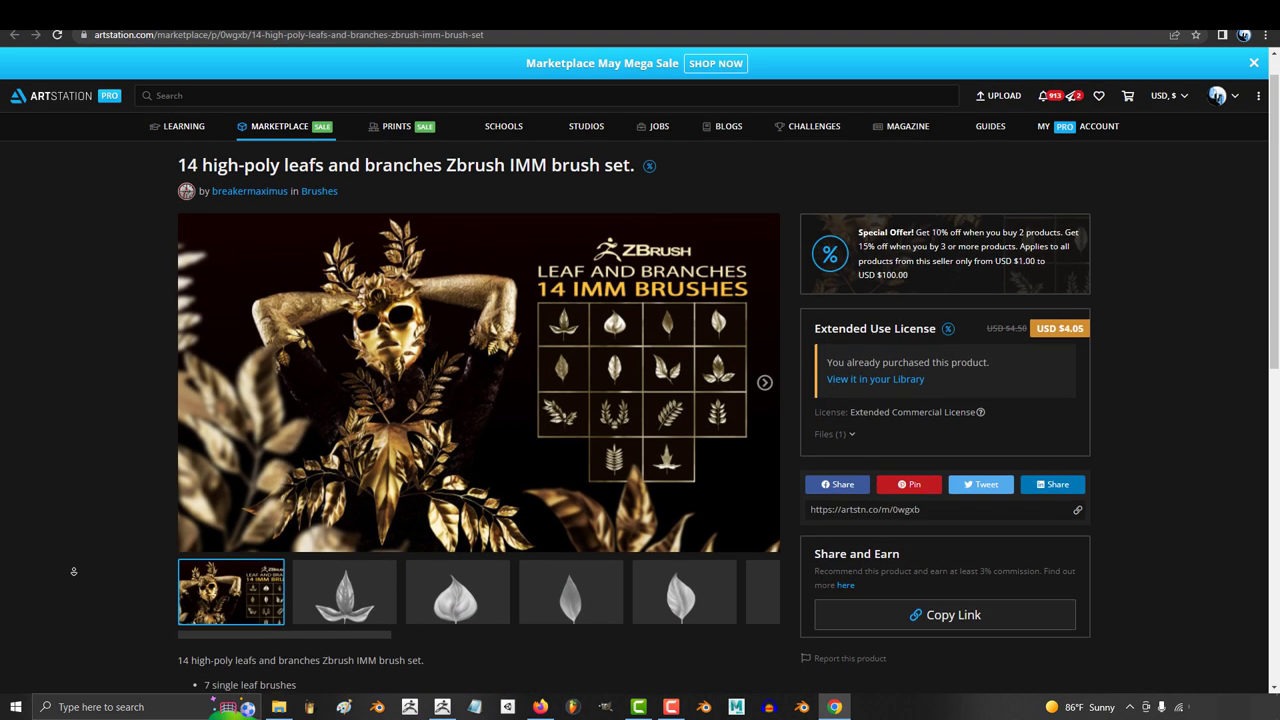
pyautogui.click(570, 584)
pyautogui.hscroll(3, 585, 630)
pyautogui.click(740, 597)
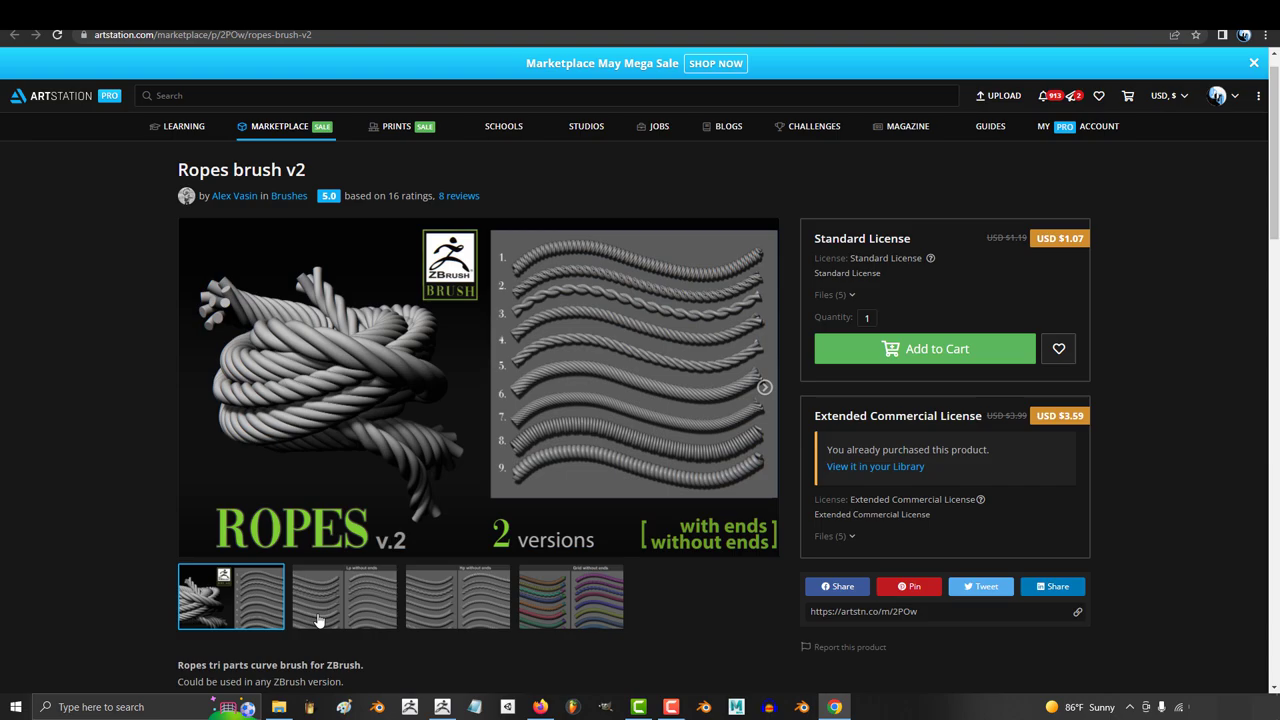
# View the rope variants in the Ropes brush v2 previews, and the winged armor and elf character references
pyautogui.click(395, 614)
pyautogui.click(457, 610)
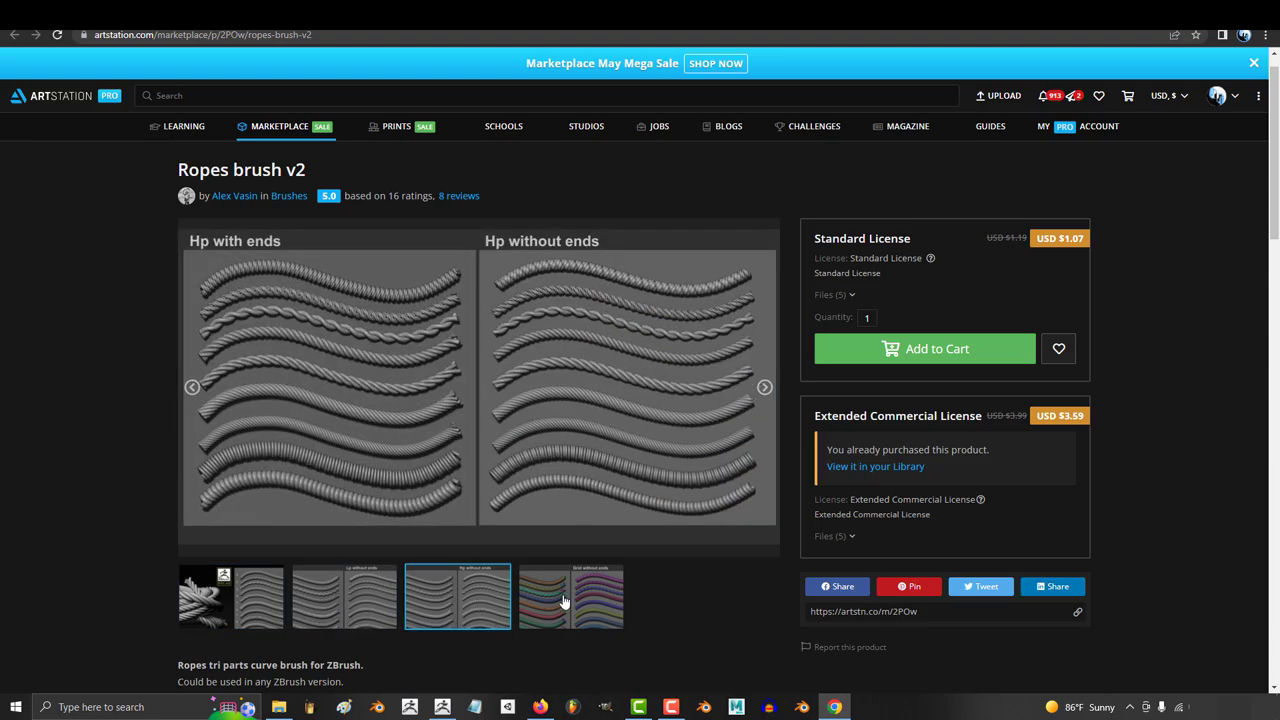
pyautogui.click(564, 601)
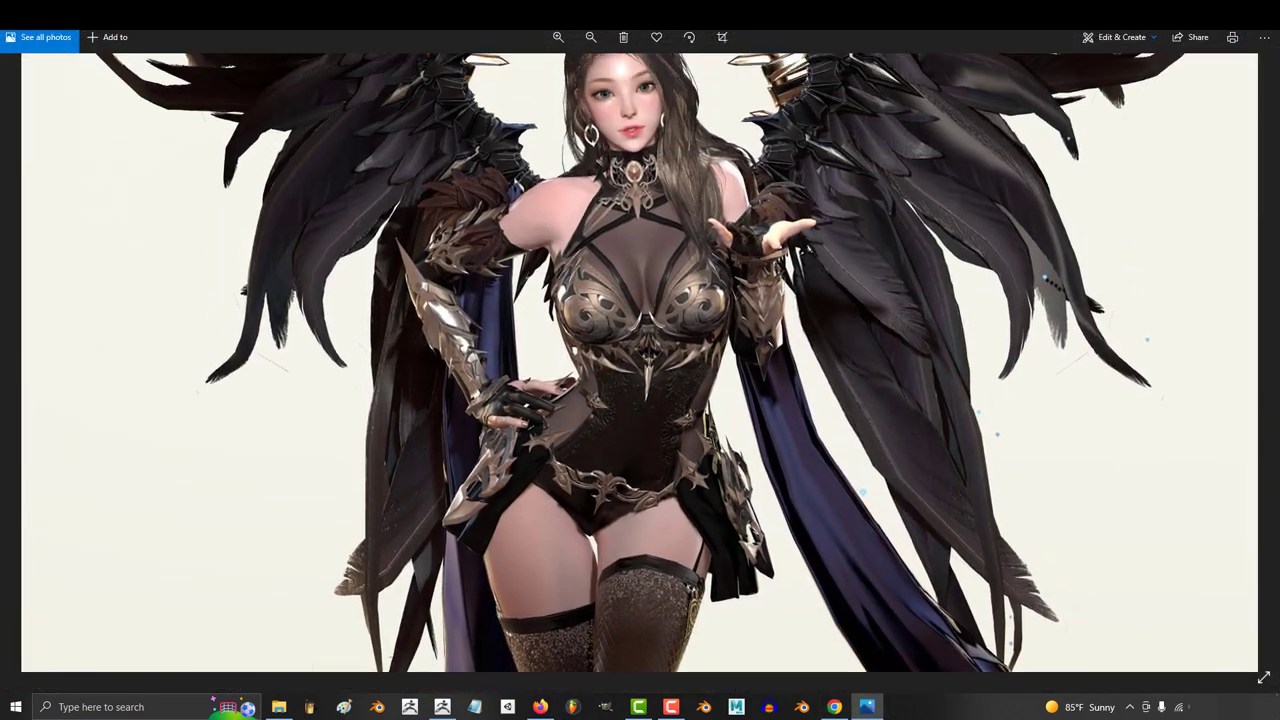
pyautogui.press('Right')
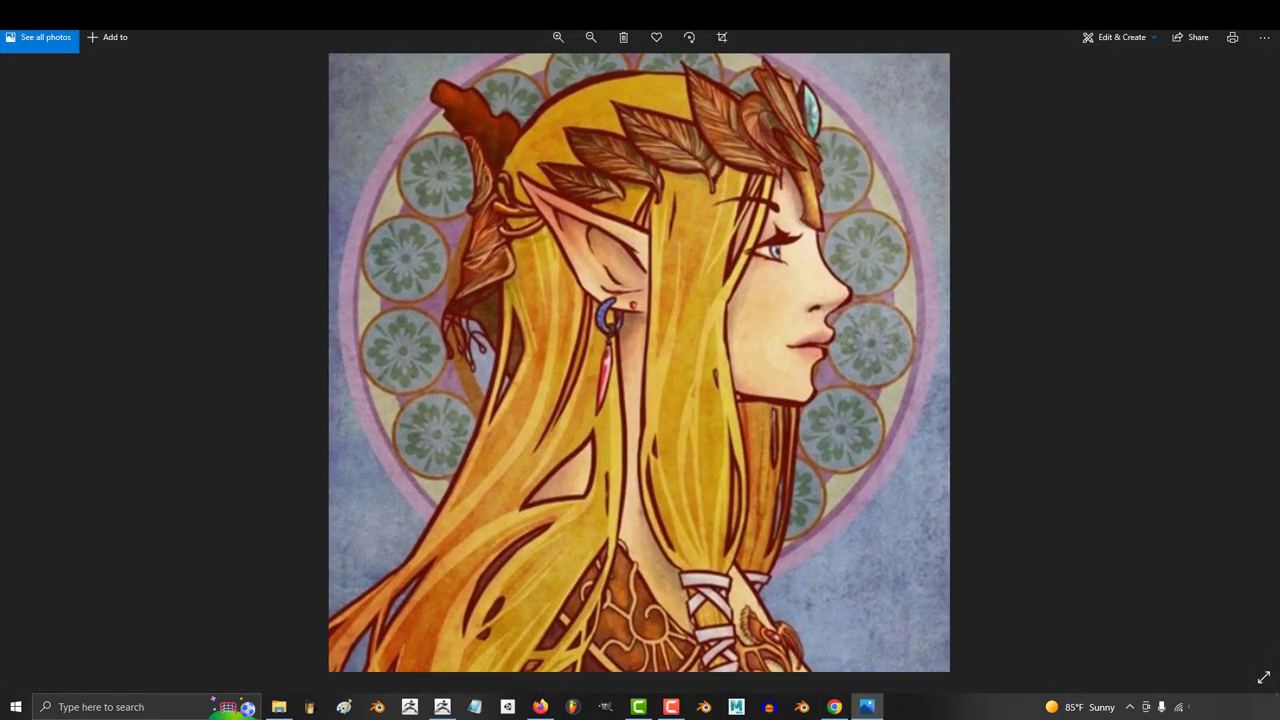
pyautogui.press('Right')
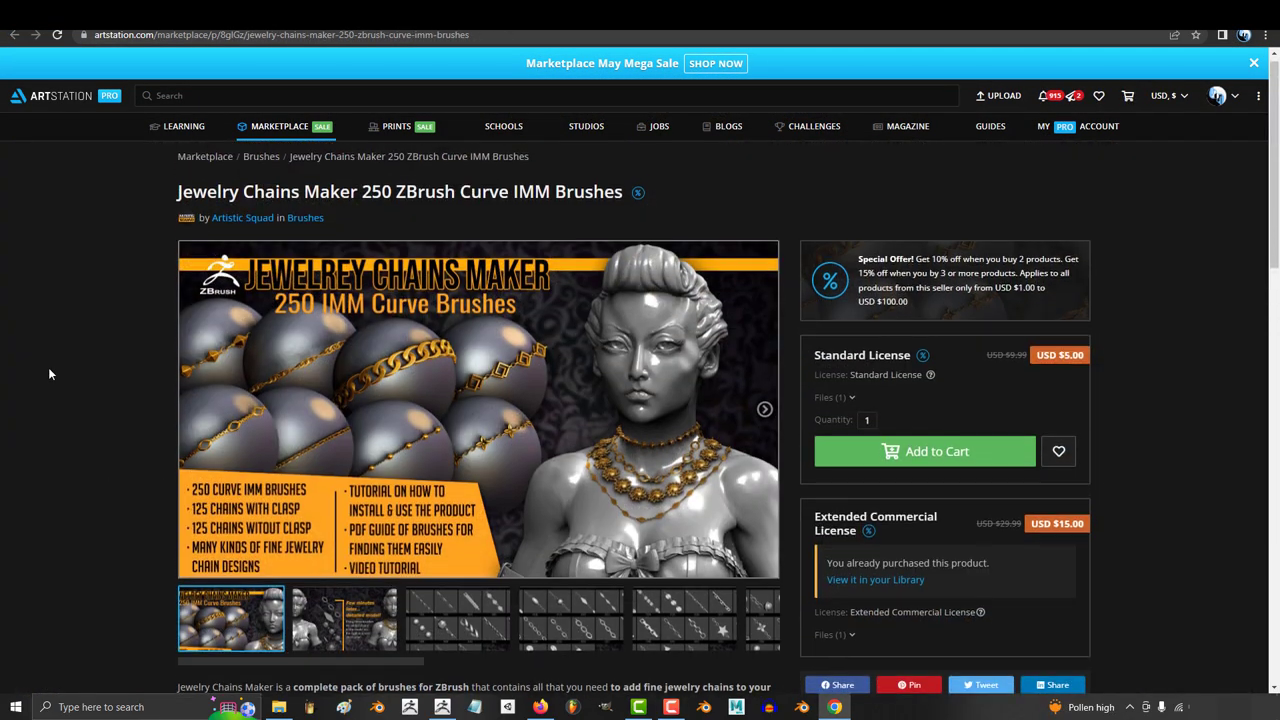
# Look through the Jewelry Chains Maker preview images, and browse the products in the Artistic Squad store
pyautogui.scroll(-1, 48, 374)
pyautogui.press('Right')
pyautogui.press('Right')
pyautogui.press('Right')
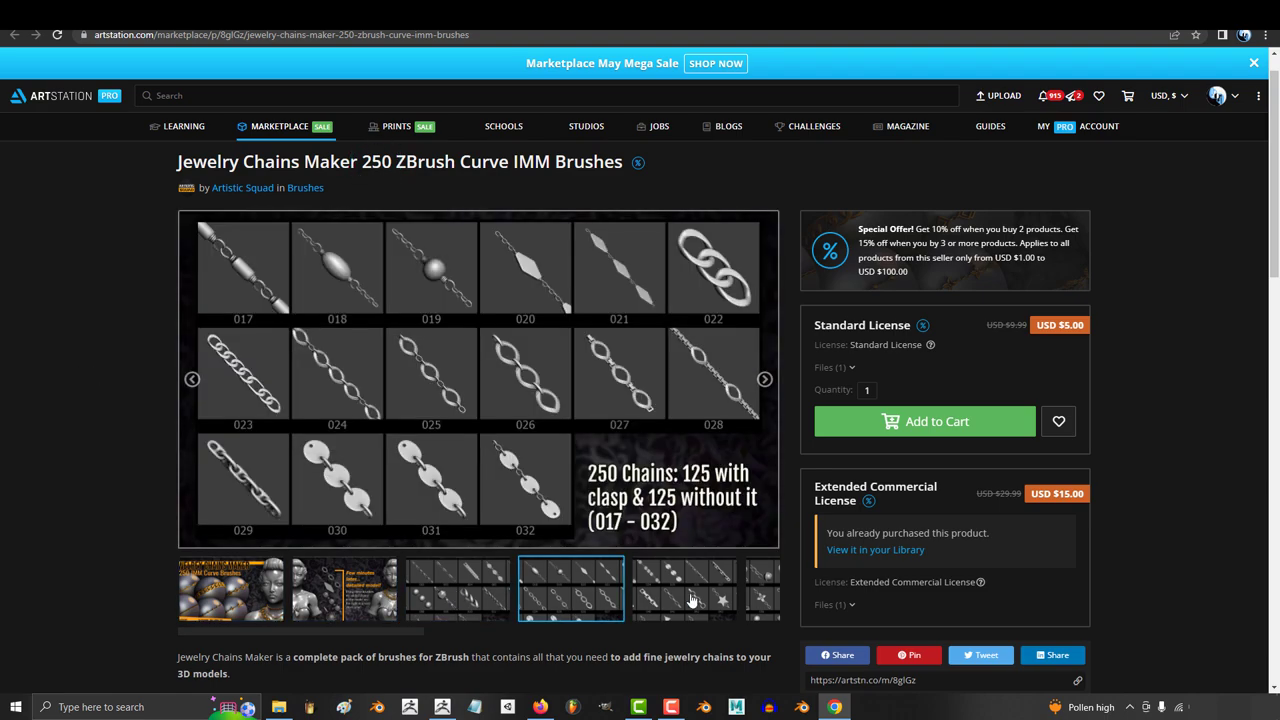
pyautogui.press('Right')
pyautogui.click(705, 592)
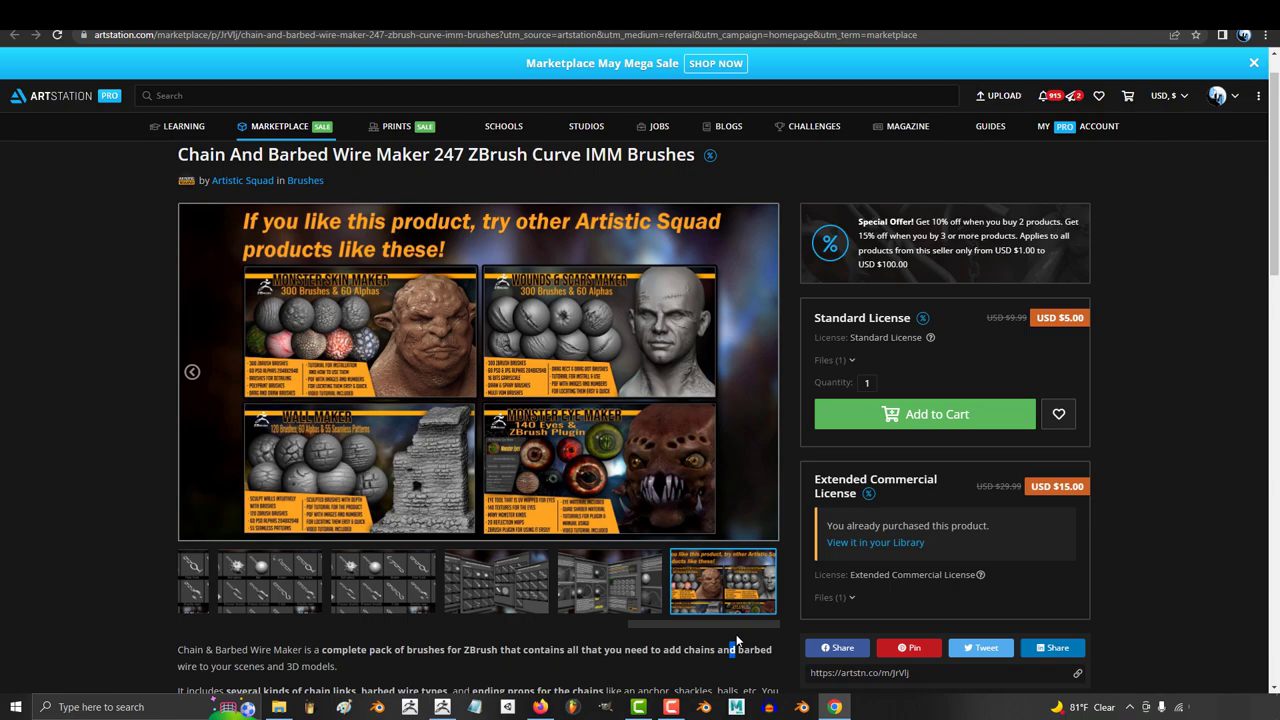
pyautogui.click(228, 180)
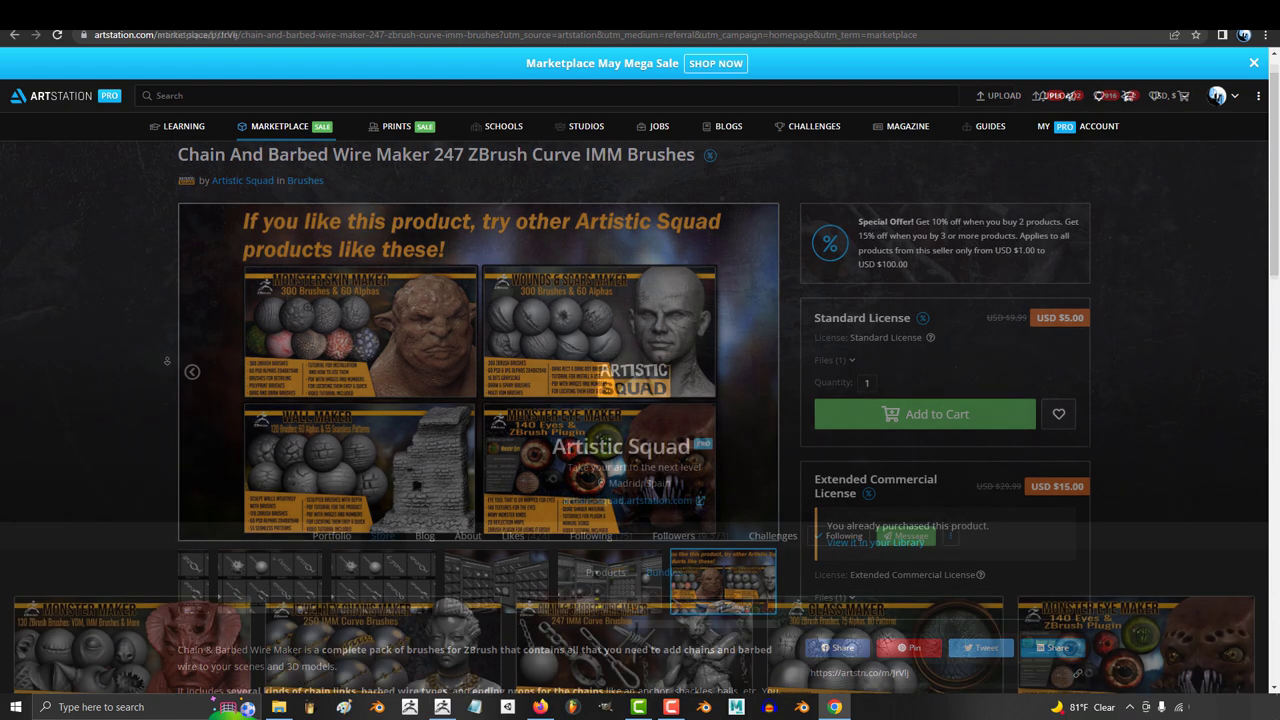
pyautogui.scroll(-3, 167, 362)
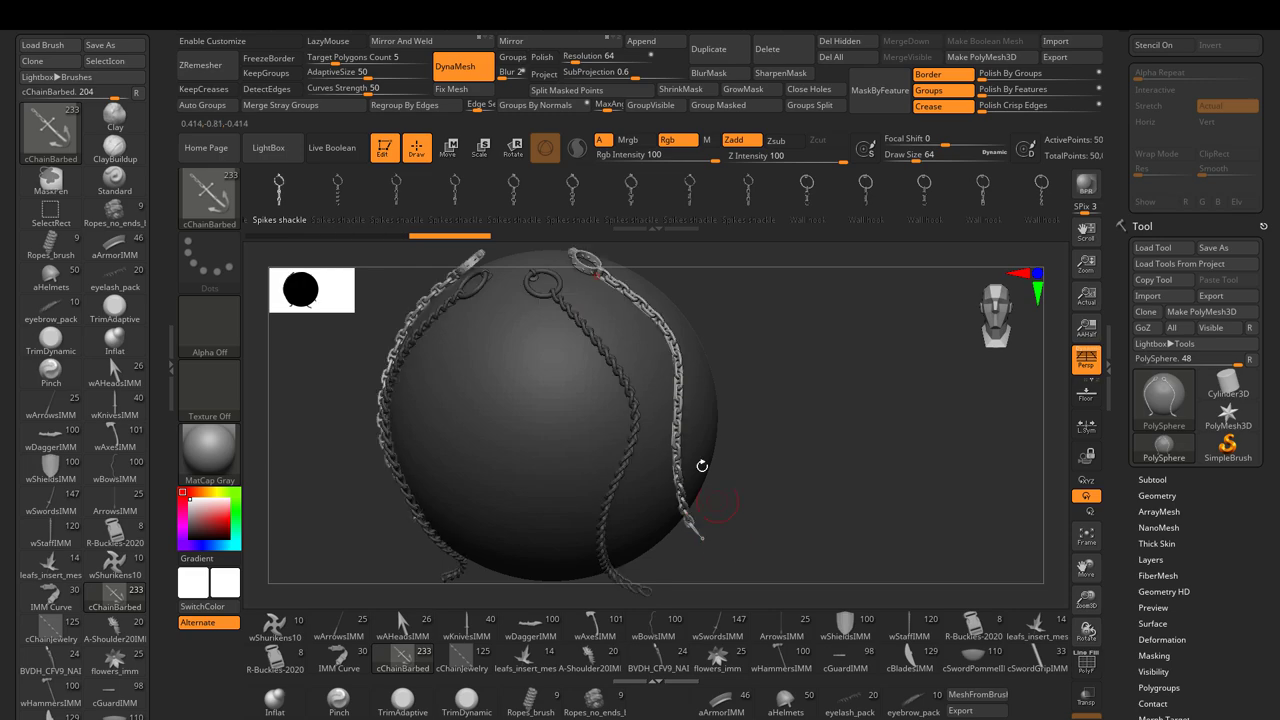
# In ZBrush, pick another chain mesh from the cChainBarbed IMM brush and draw chain curves over the sphere
pyautogui.moveTo(702, 466); pyautogui.dragTo(730, 430)
pyautogui.click(533, 190)
pyautogui.moveTo(636, 328); pyautogui.dragTo(688, 359)
pyautogui.moveTo(708, 492)
pyautogui.mouseDown()
pyautogui.moveTo(634, 484)
pyautogui.moveTo(709, 453)
pyautogui.mouseUp()
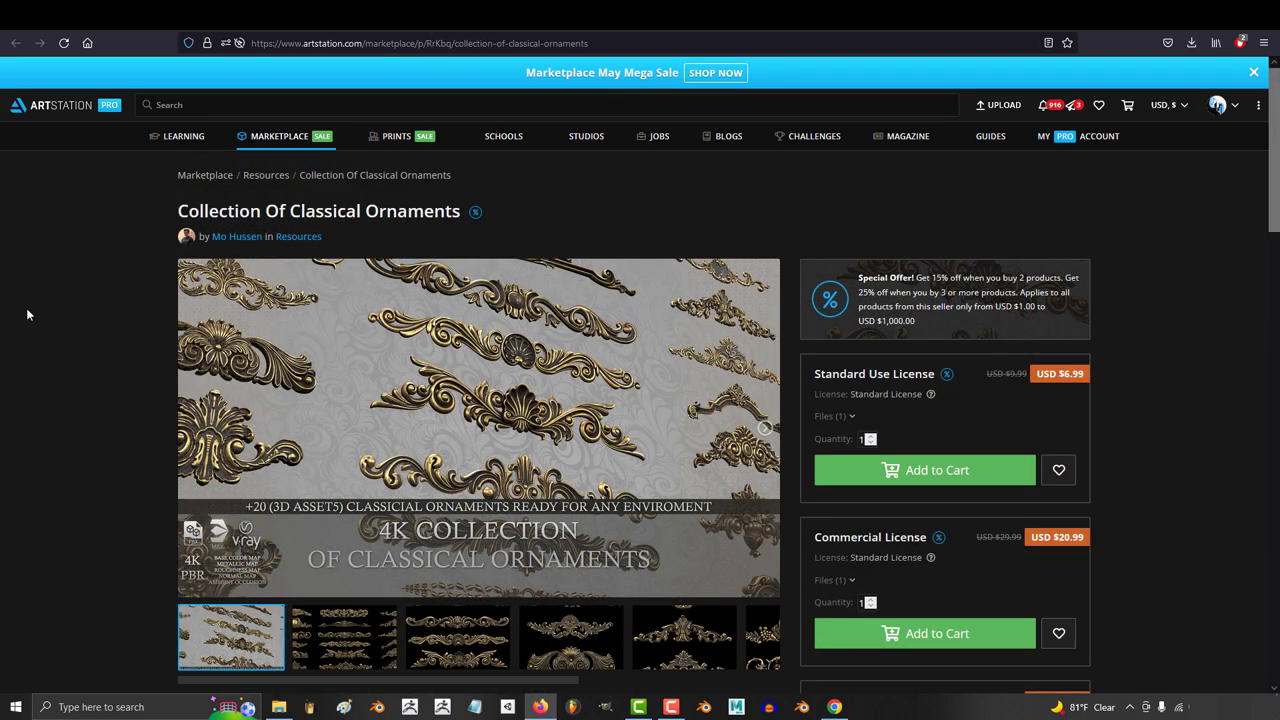
# Check the product pages of the Collection Of Classical Ornaments and the 10 Creature wings 3D models
pyautogui.scroll(-1, 27, 312)
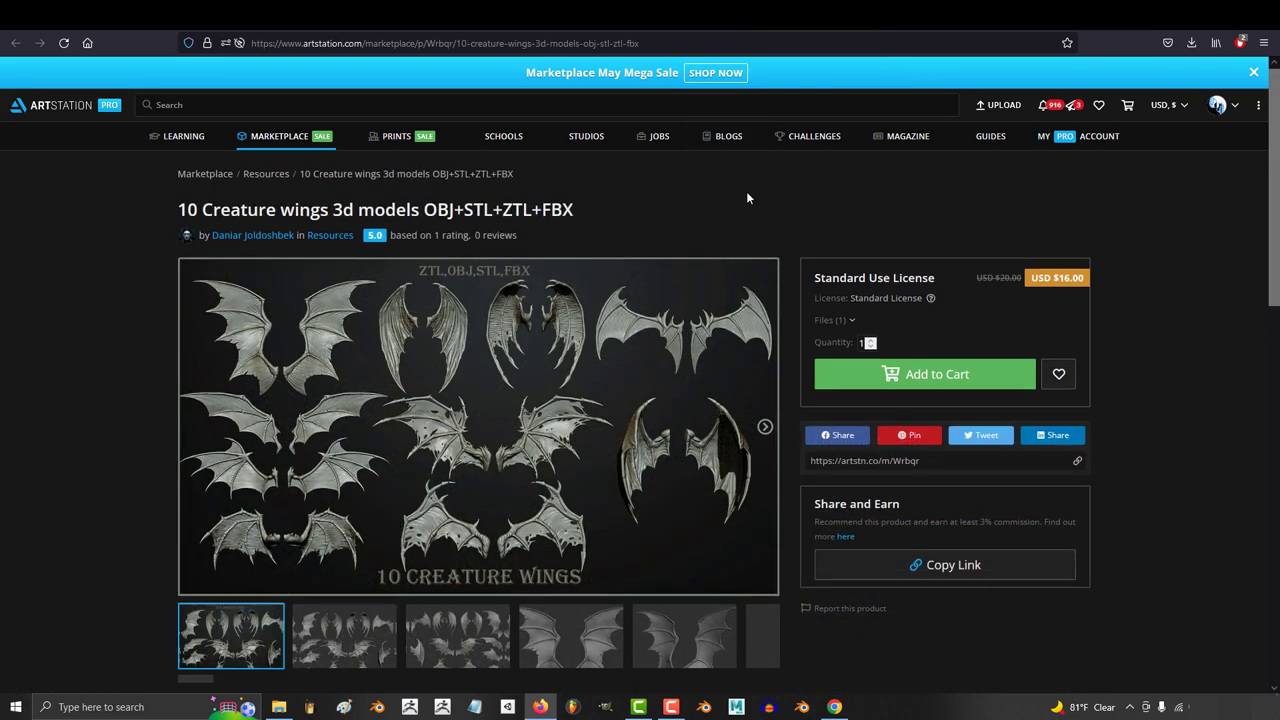
pyautogui.scroll(-1, 746, 197)
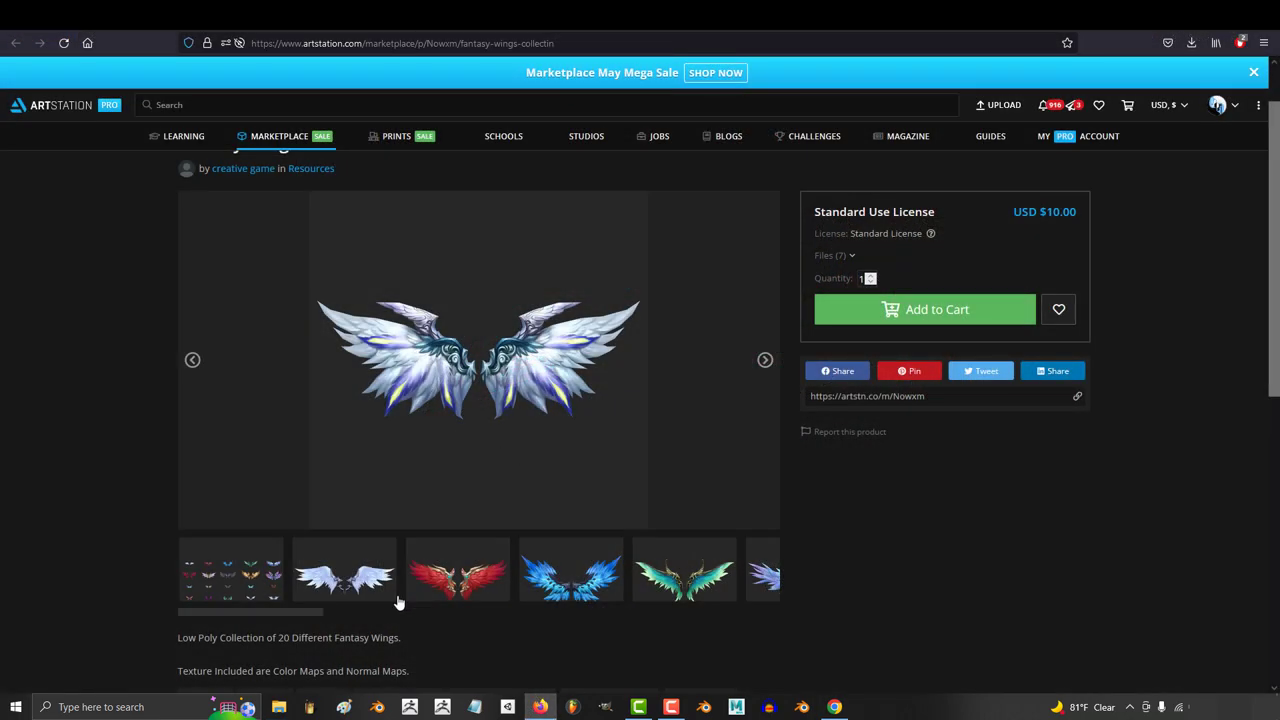
# View the individual wing designs in the preview images of the fantasy wings collection
pyautogui.click(332, 582)
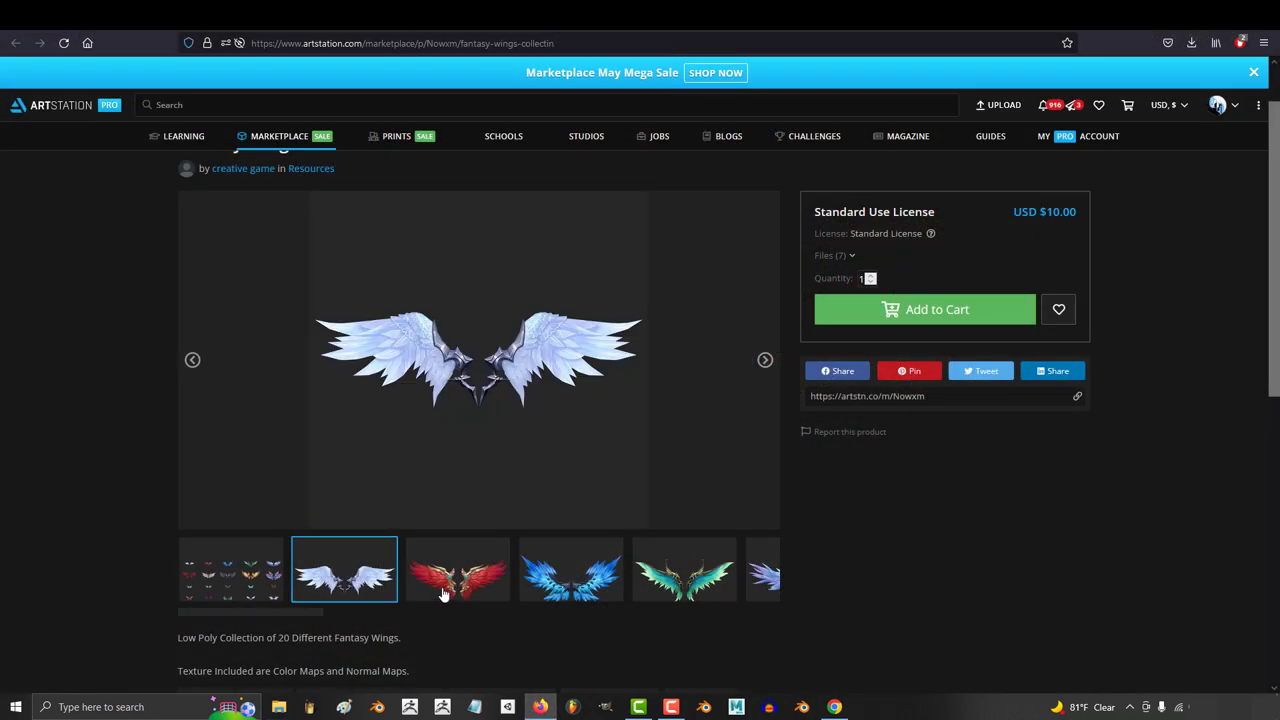
pyautogui.click(460, 578)
pyautogui.click(568, 577)
pyautogui.click(674, 582)
pyautogui.click(759, 566)
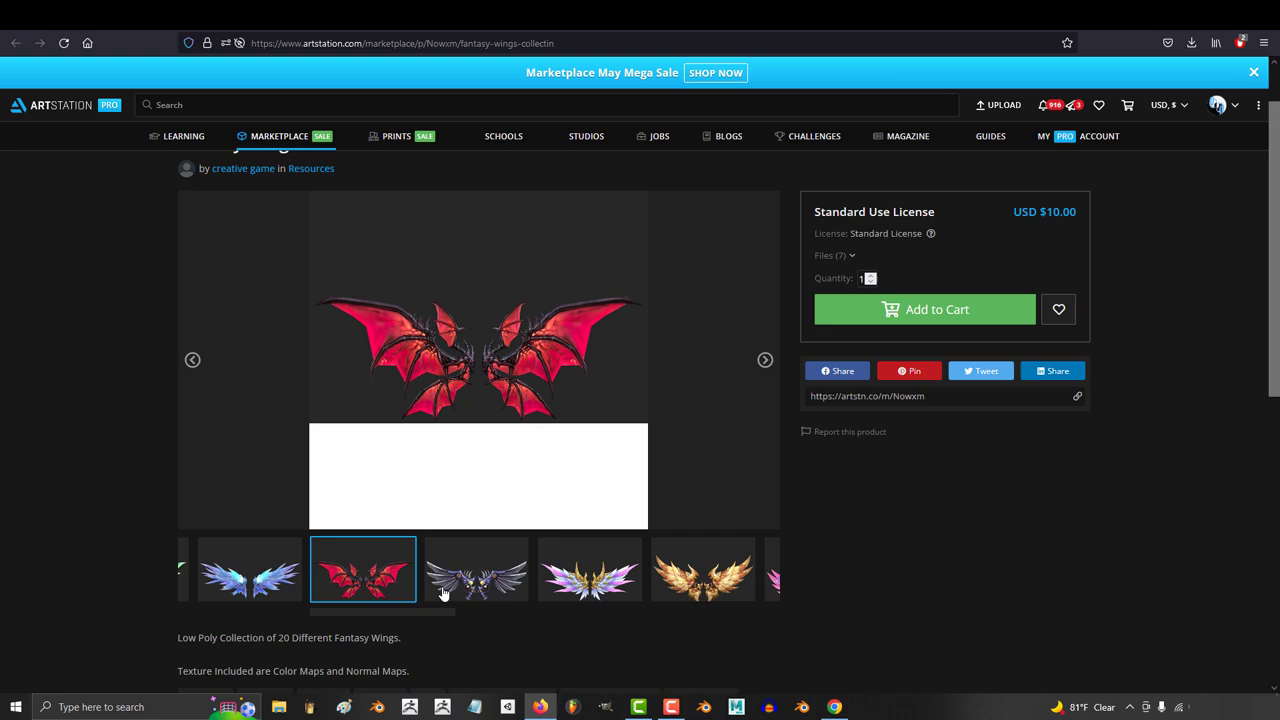
pyautogui.click(477, 578)
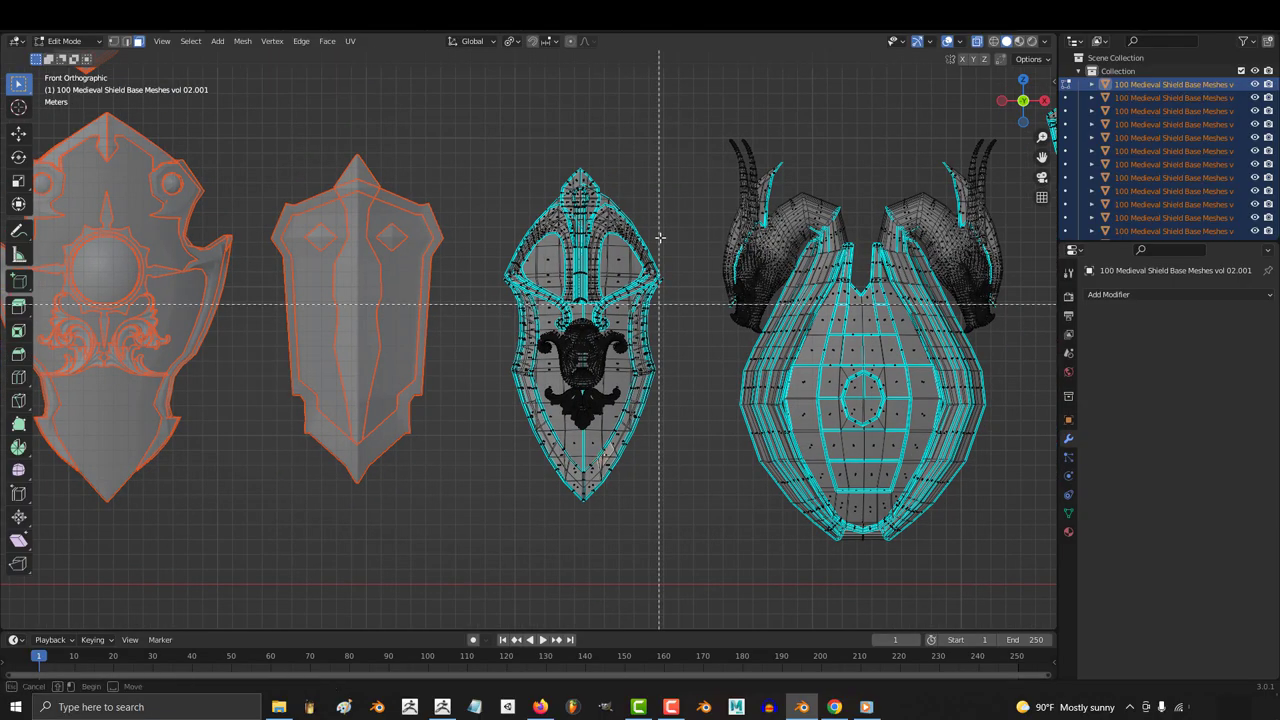
# In Blender, separate box-selected shields from the combined shield mesh into their own objects and return to Object Mode
pyautogui.rightClick(520, 160)
pyautogui.press('b')
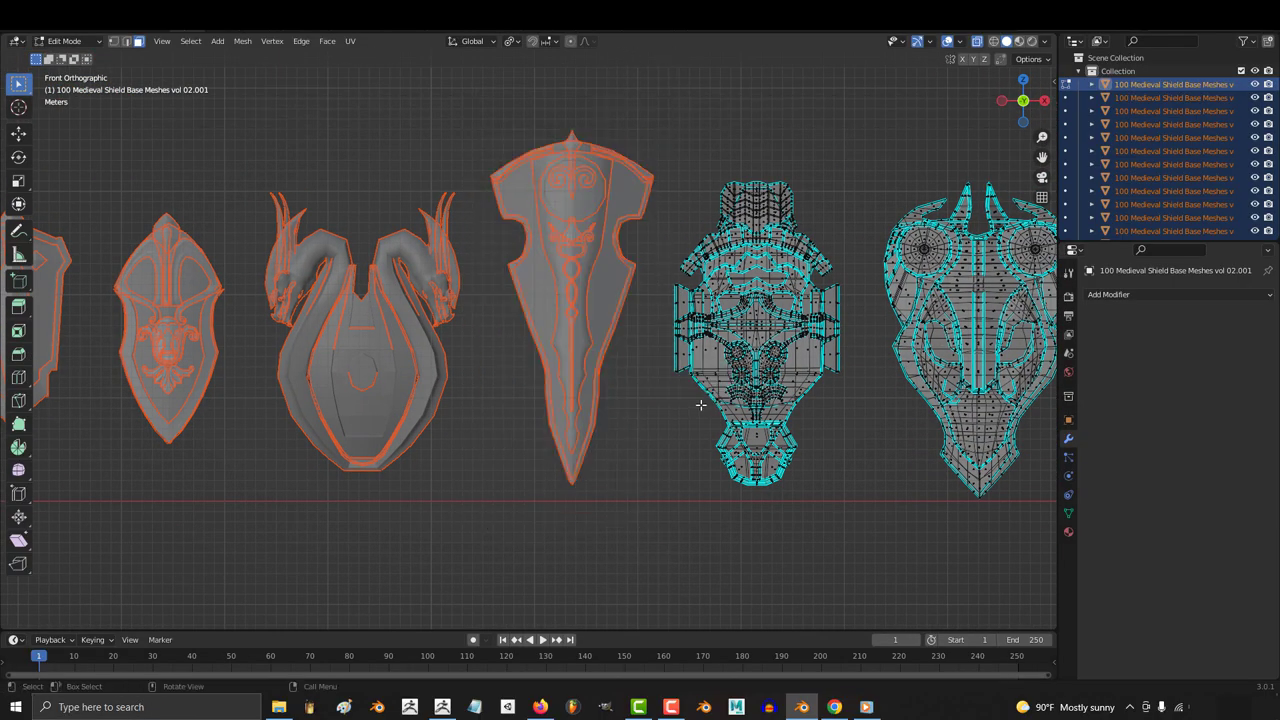
pyautogui.rightClick(515, 205)
pyautogui.click(606, 449)
pyautogui.press('Tab')
pyautogui.scroll(-5, 418, 373)
pyautogui.scroll(-3, 523, 214)
pyautogui.click(523, 214)
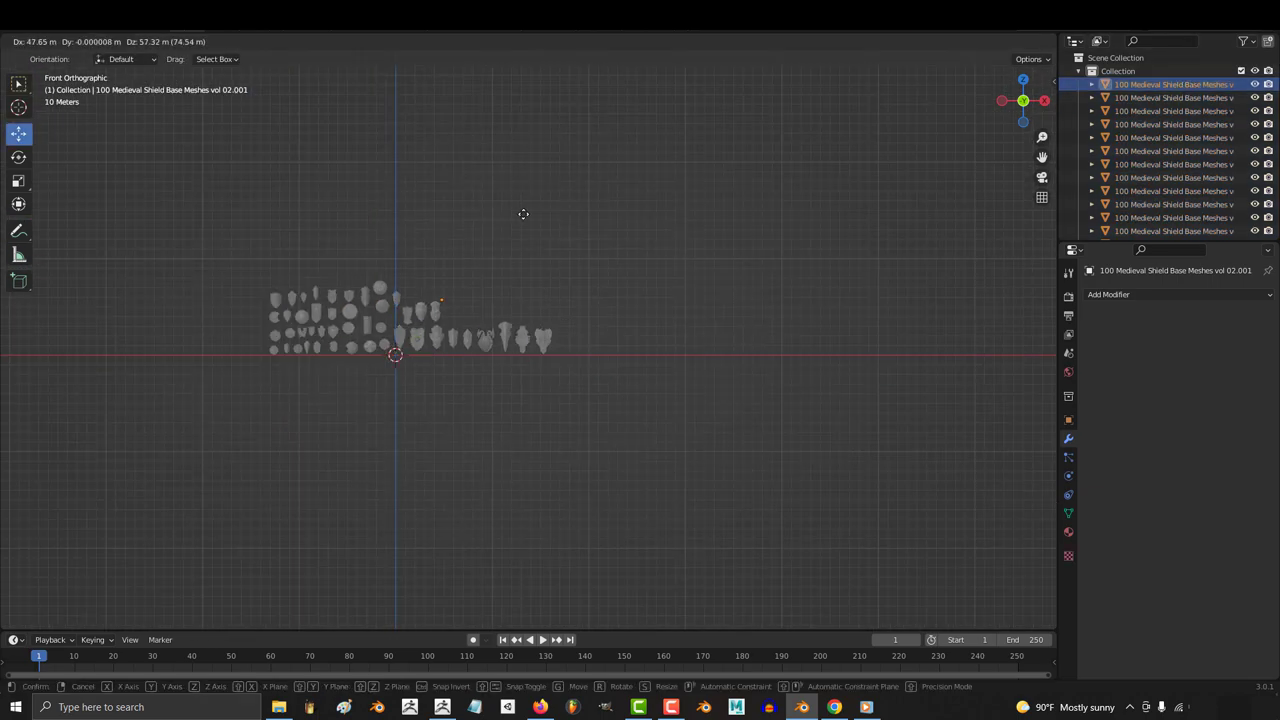
# Set the origins of the separated shields to their center of mass (volume)
pyautogui.scroll(3, 526, 337)
pyautogui.click(720, 366)
pyautogui.rightClick(620, 347)
pyautogui.moveTo(640, 347)
pyautogui.click(785, 410)
pyautogui.rightClick(610, 359)
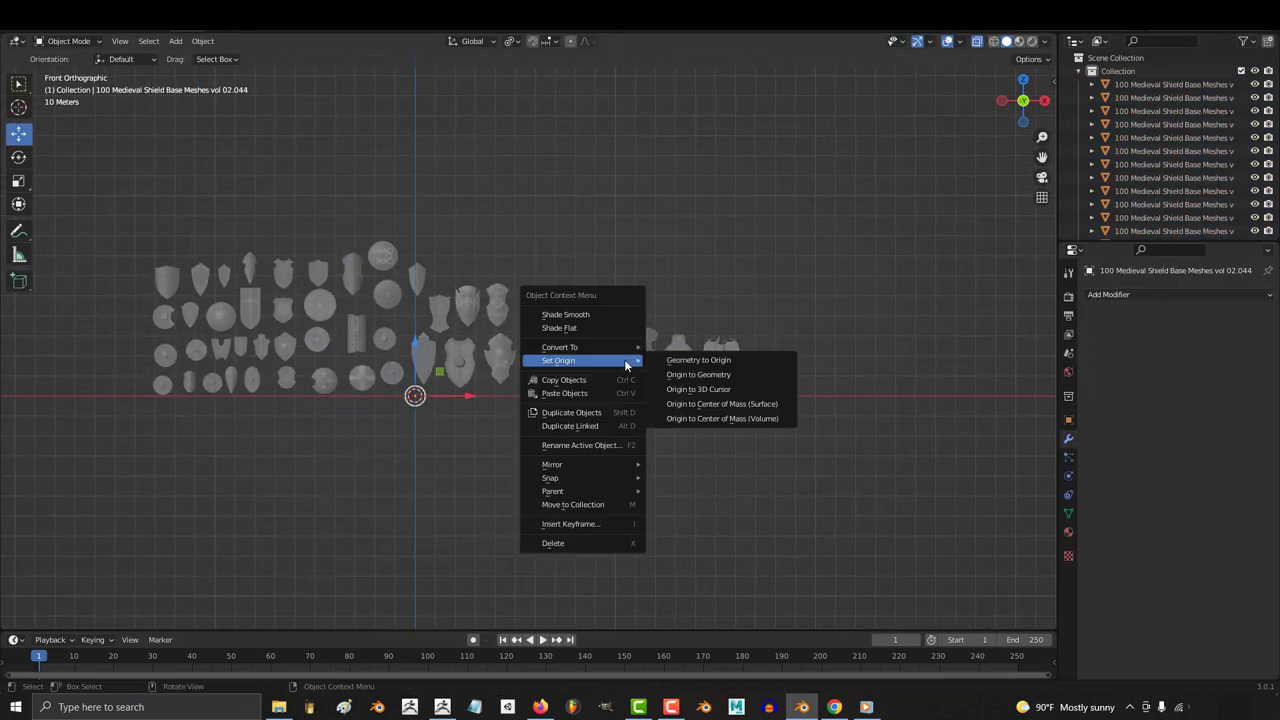
pyautogui.rightClick(540, 359)
pyautogui.click(706, 420)
pyautogui.scroll(2, 562, 422)
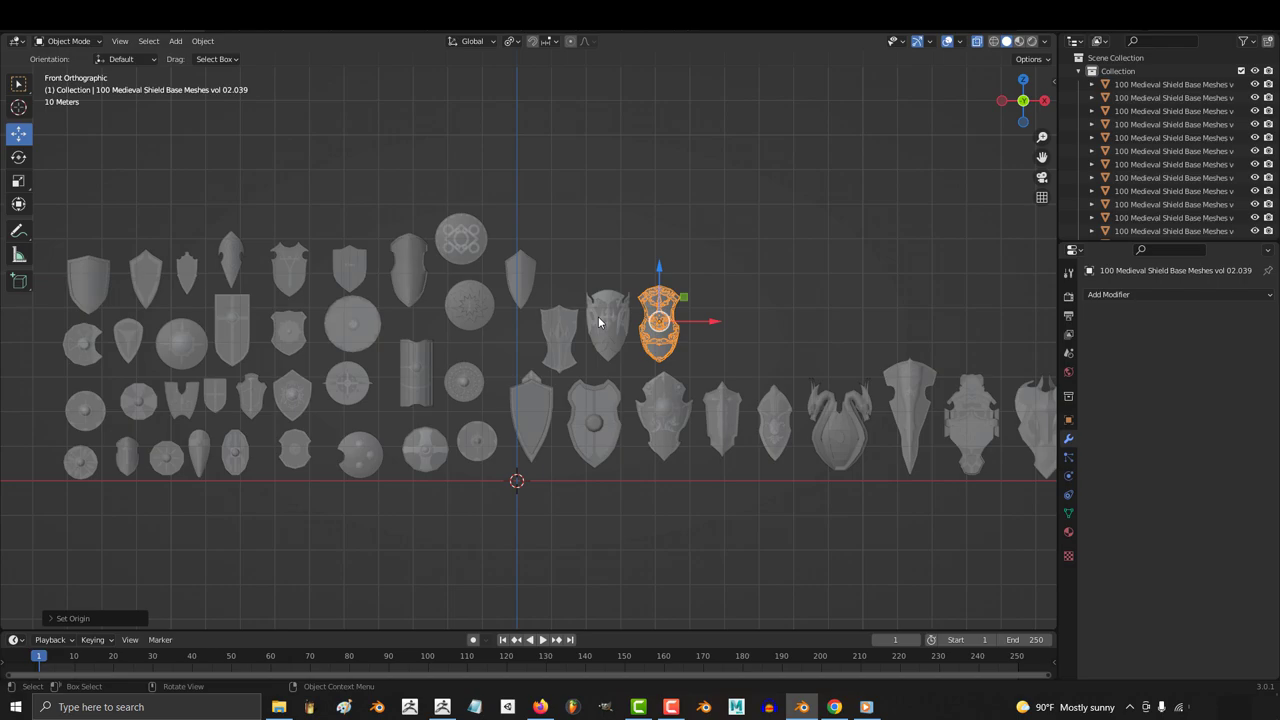
# Select individual shields in the layout to check where their origins sit
pyautogui.click(563, 334)
pyautogui.click(594, 423)
pyautogui.scroll(2, 643, 423)
pyautogui.click(699, 305)
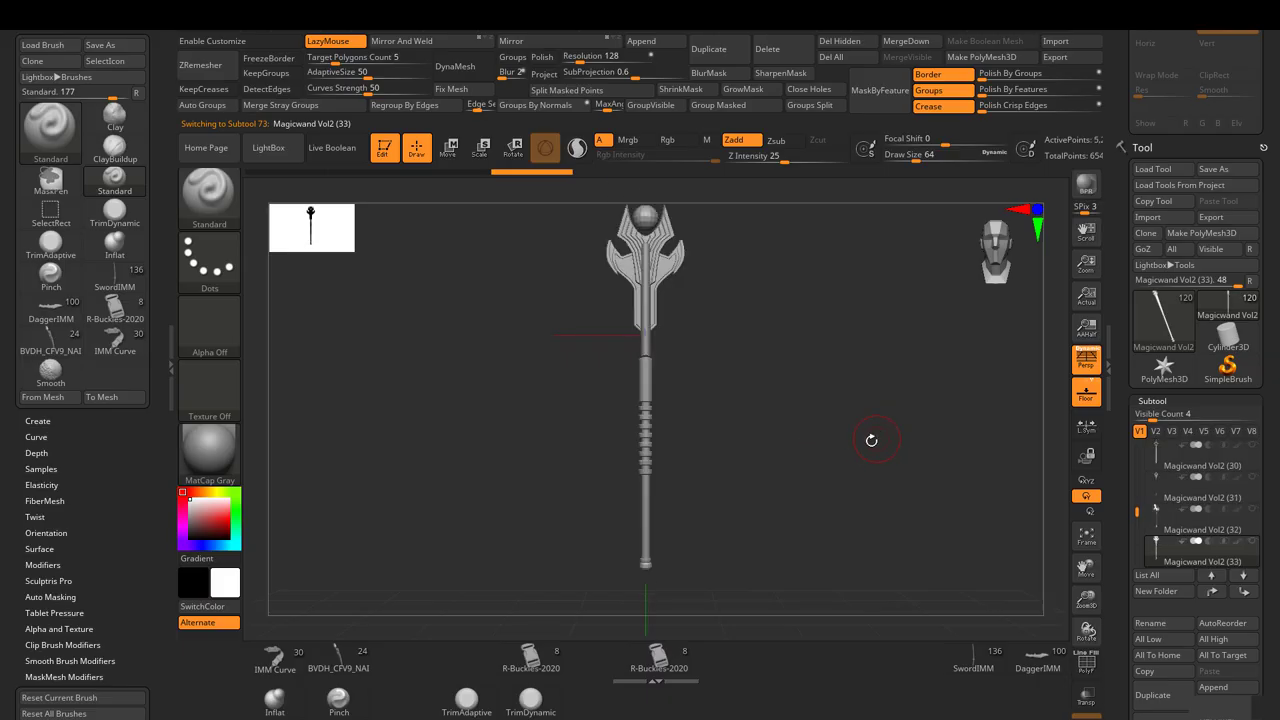
# In ZBrush, cycle forward through the staff subtools from Magicwand Vol2 (33) to Magicwand Vol3 (40)
pyautogui.hotkey('alt', 'Down')
pyautogui.hotkey('alt', 'Down')
pyautogui.hotkey('alt', 'Down')
pyautogui.hotkey('alt', 'Down')
pyautogui.hotkey('alt', 'Down')
pyautogui.hotkey('alt', 'Down')
pyautogui.hotkey('alt', 'Down')
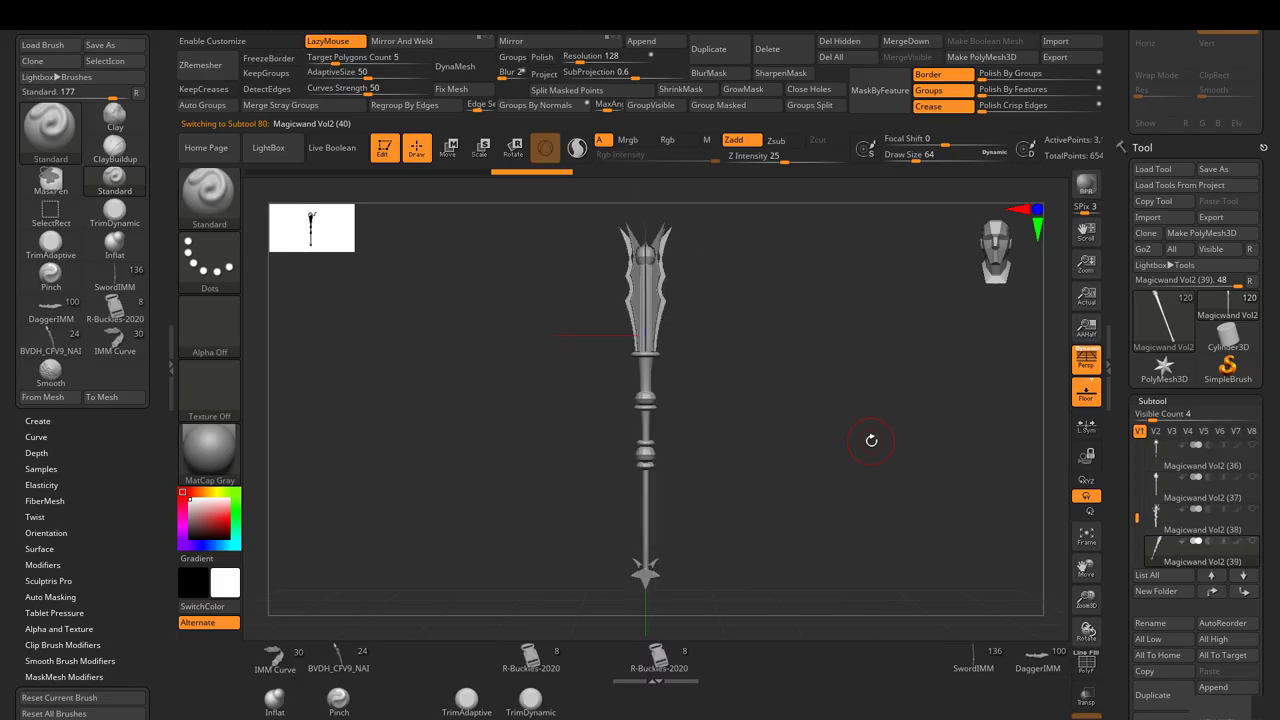
pyautogui.hotkey('alt', 'Down')
pyautogui.hotkey('alt', 'Down')
pyautogui.hotkey('alt', 'Down')
pyautogui.hotkey('alt', 'Down')
pyautogui.hotkey('alt', 'Down')
pyautogui.hotkey('alt', 'Down')
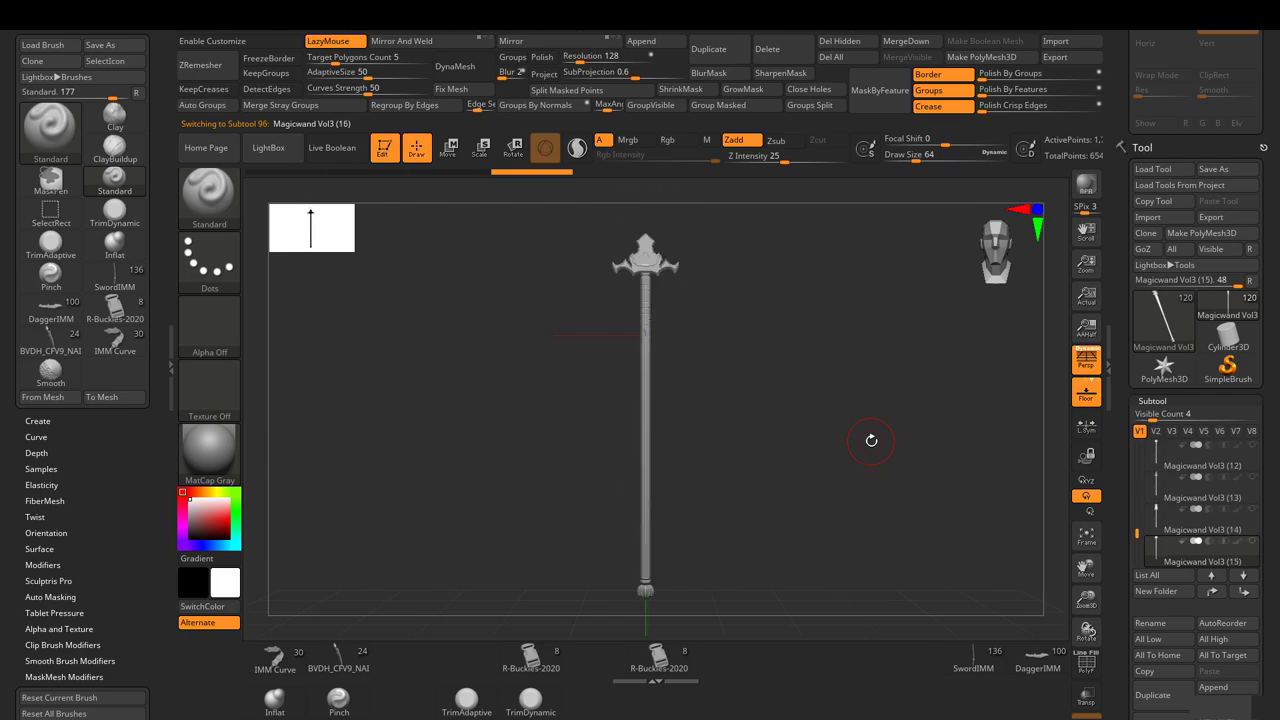
pyautogui.hotkey('alt', 'Down')
pyautogui.hotkey('alt', 'Down')
pyautogui.hotkey('alt', 'Down')
pyautogui.hotkey('alt', 'Down')
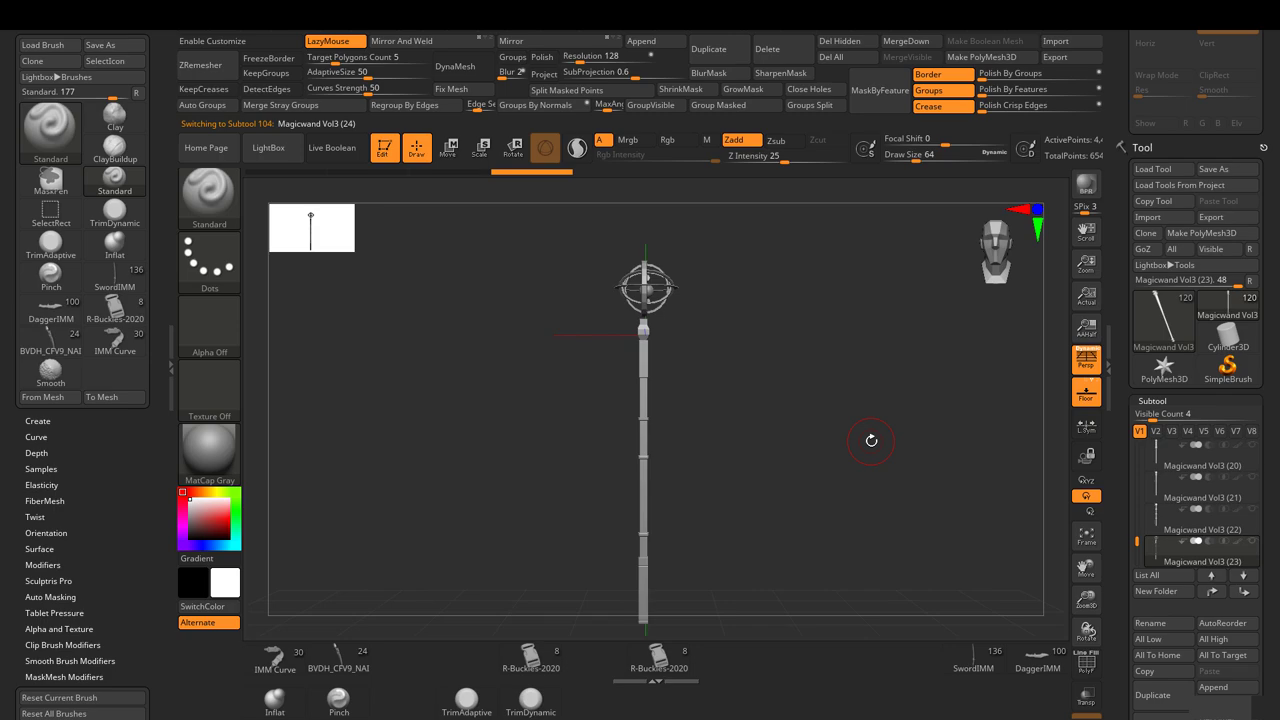
pyautogui.hotkey('alt', 'Down')
pyautogui.hotkey('alt', 'Down')
pyautogui.hotkey('alt', 'Down')
pyautogui.hotkey('alt', 'Down')
pyautogui.hotkey('alt', 'Down')
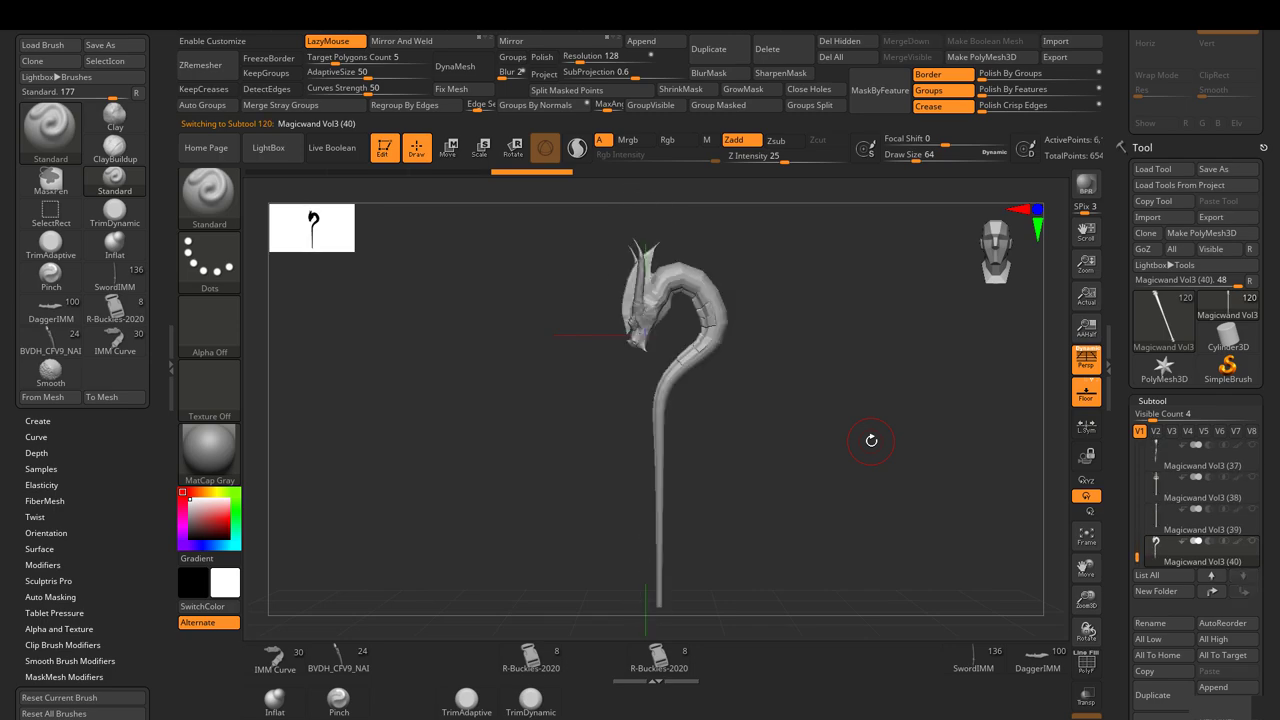
# Cycle back through the staff subtools to Magicwand Vol2 (13)
pyautogui.hotkey('alt', 'Up')
pyautogui.hotkey('alt', 'Up')
pyautogui.hotkey('alt', 'Up')
pyautogui.hotkey('alt', 'Up')
pyautogui.hotkey('alt', 'Up')
pyautogui.hotkey('alt', 'Up')
pyautogui.hotkey('alt', 'Up')
pyautogui.hotkey('alt', 'Up')
pyautogui.hotkey('alt', 'Up')
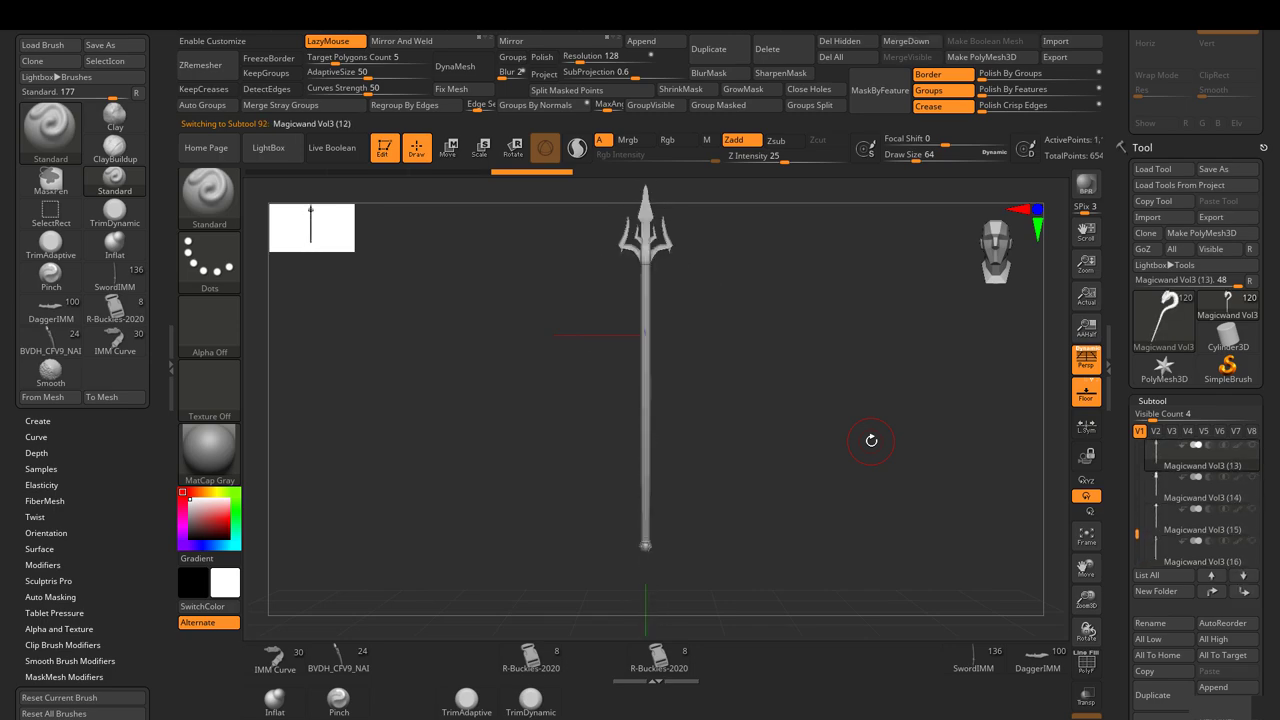
pyautogui.hotkey('alt', 'Down')
pyautogui.hotkey('alt', 'Down')
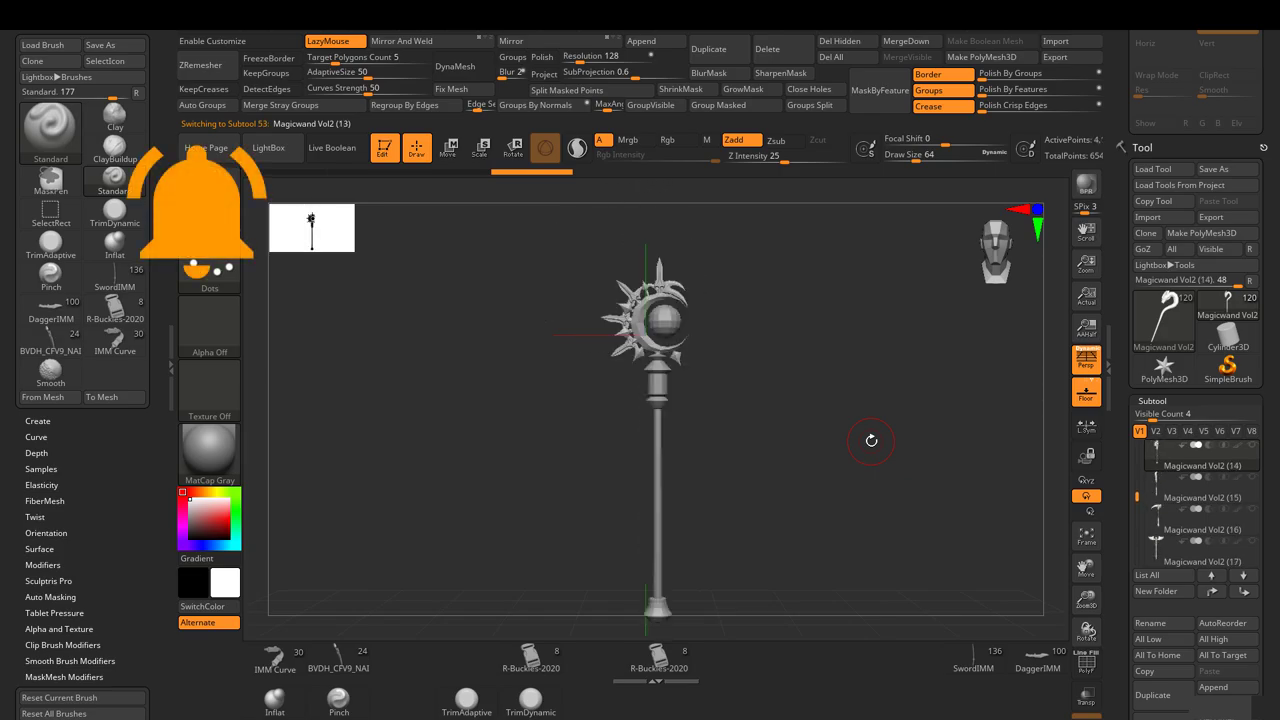